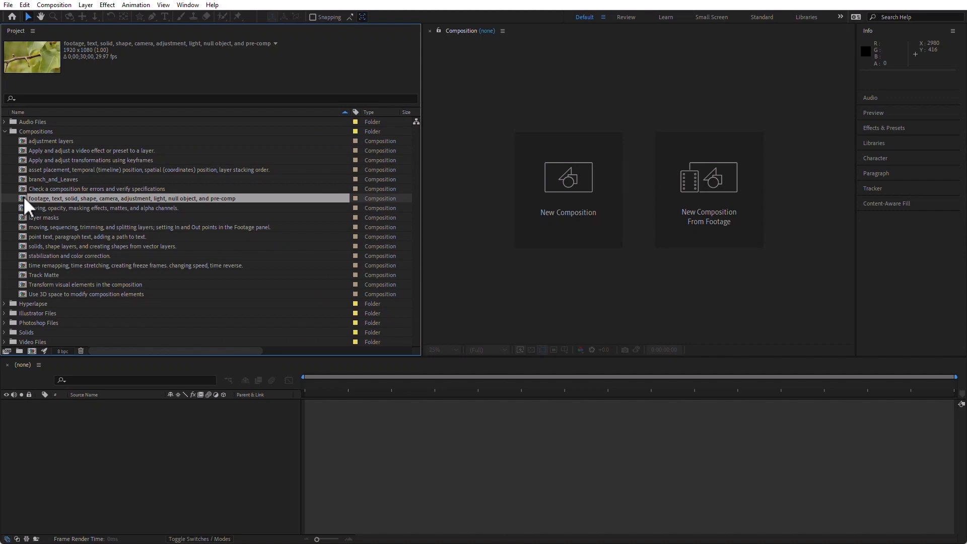
Open the 'footage, text, solid, shape, camera, adjustment, light, null object, and pre-comp' composition and show the layer switches in the timeline
double_click(23, 197)
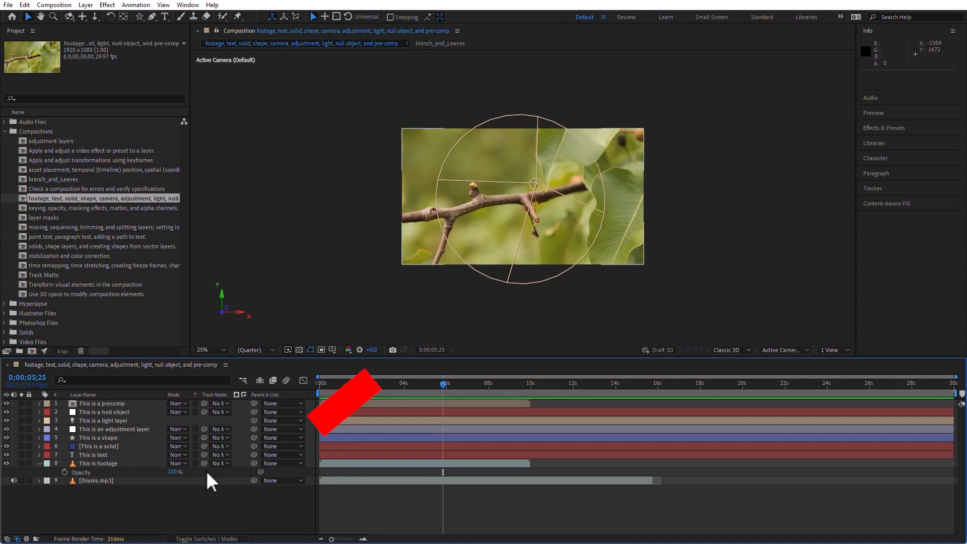
click(221, 538)
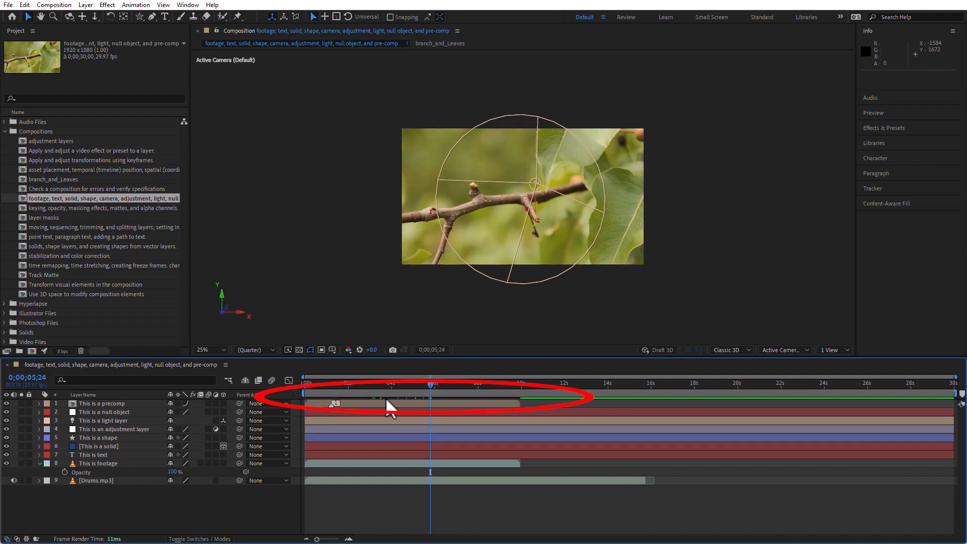
Select the 'This is a precomp' layer and set its quality to Best
click(185, 403)
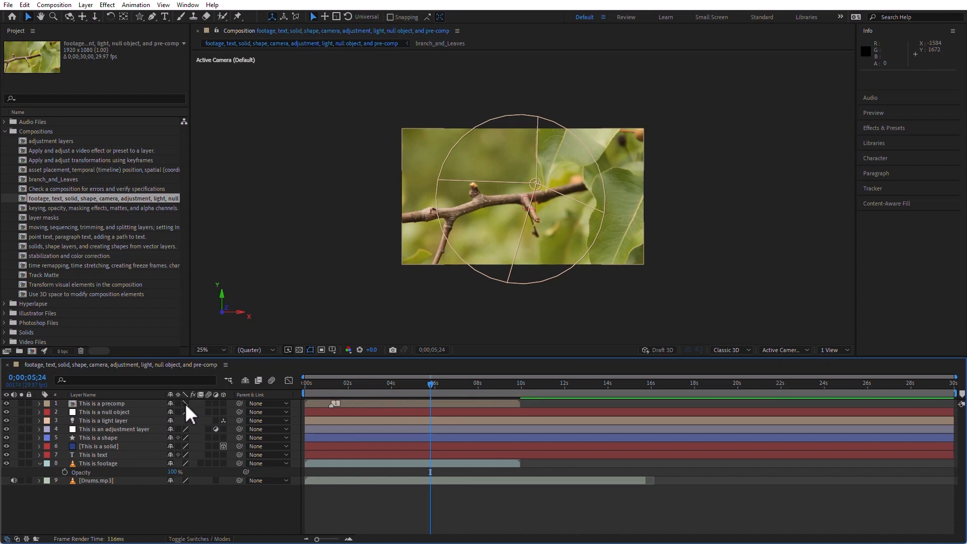
click(103, 406)
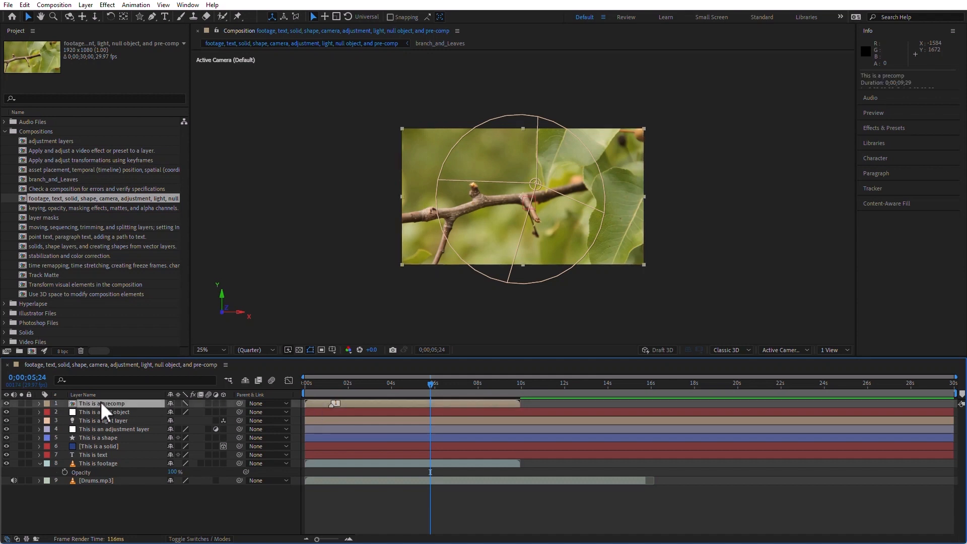
click(89, 5)
mouse_move(132, 124)
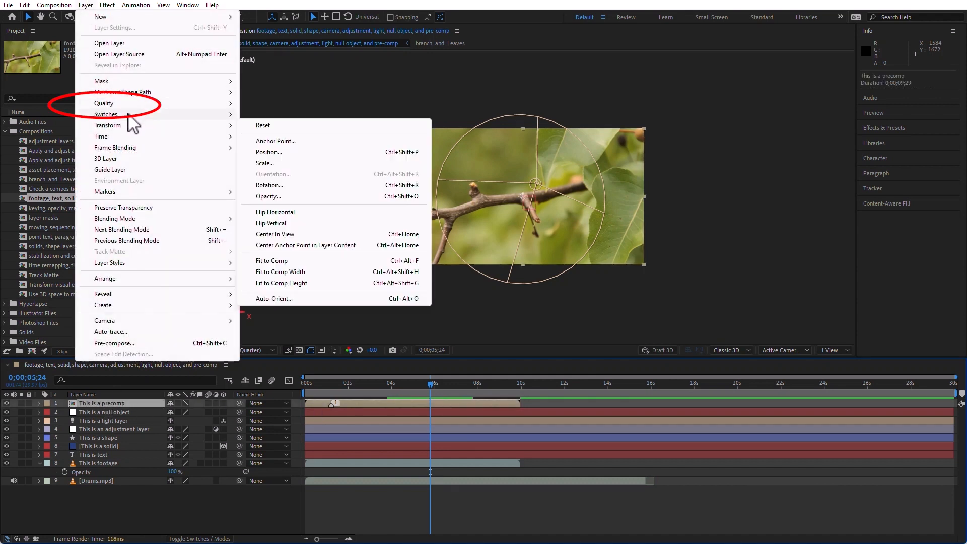
mouse_move(132, 105)
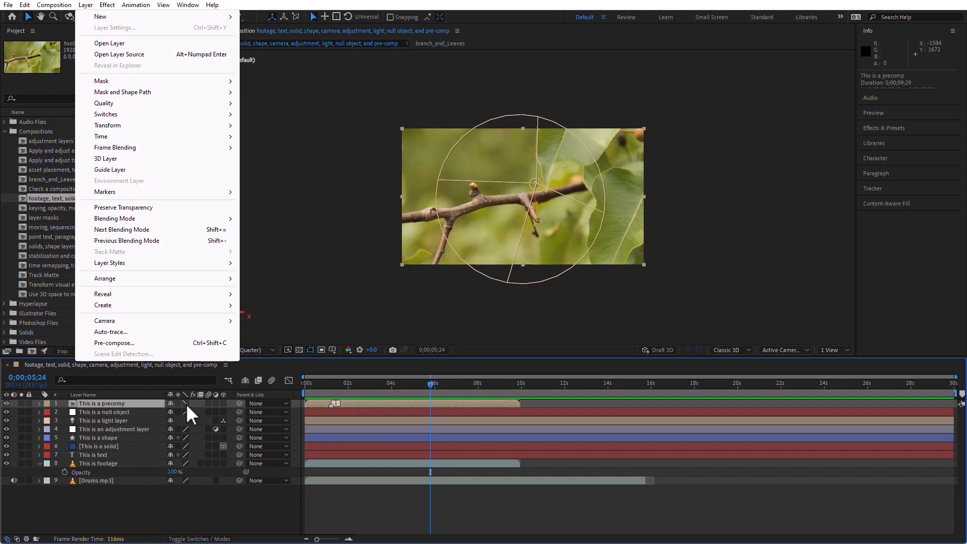
mouse_move(163, 120)
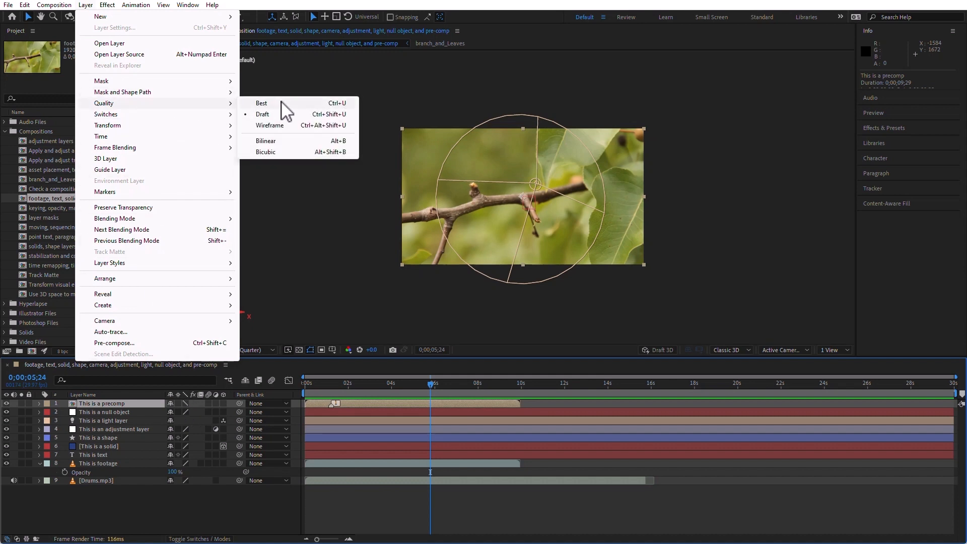
click(281, 103)
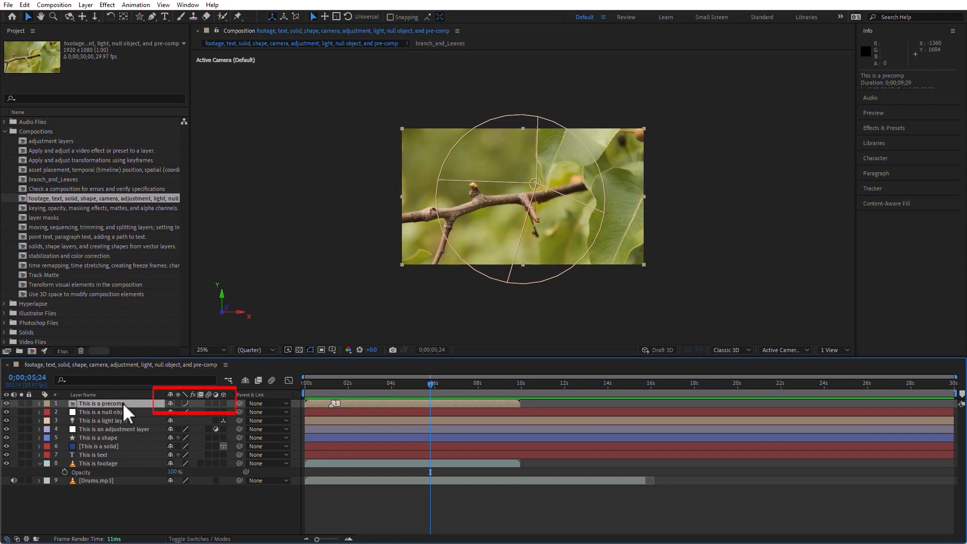
Set the precomp layer's quality to Wireframe
click(184, 404)
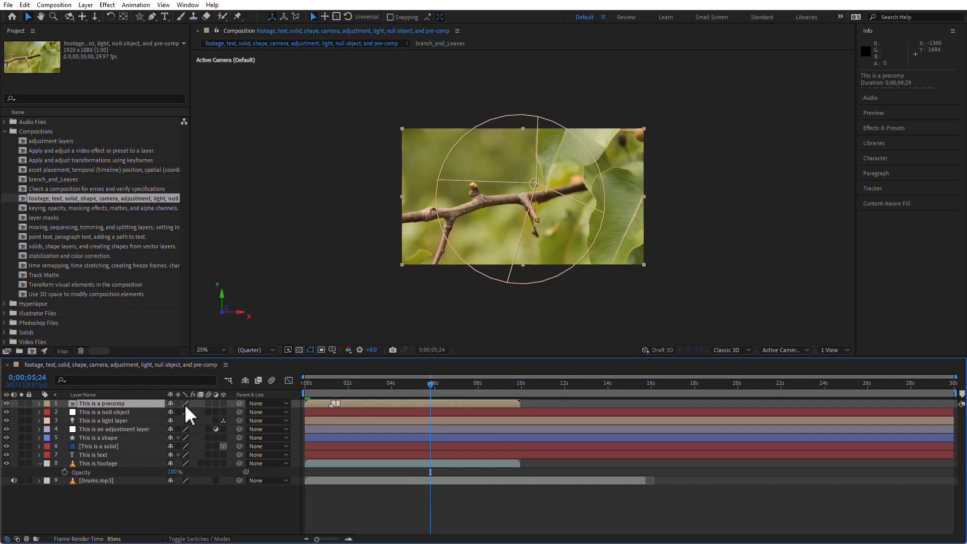
click(86, 5)
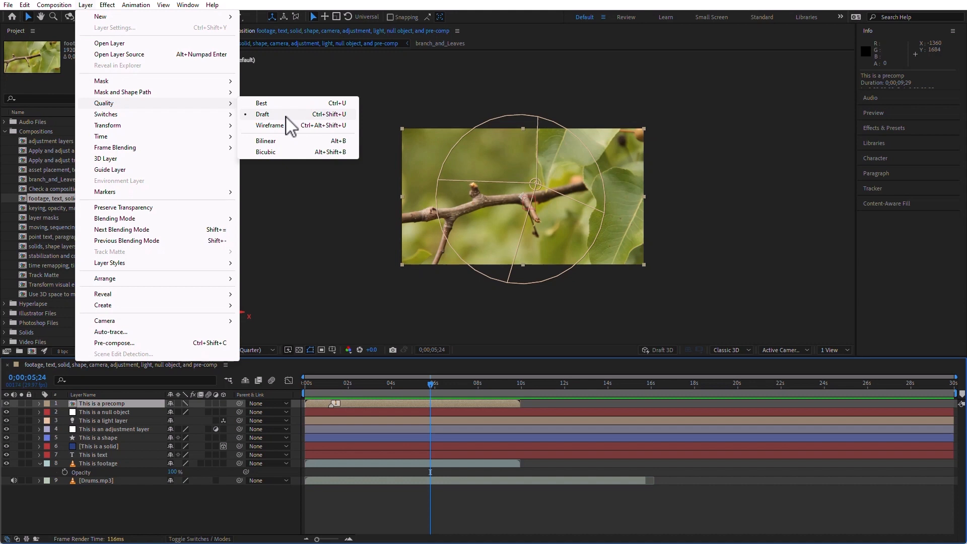
click(287, 126)
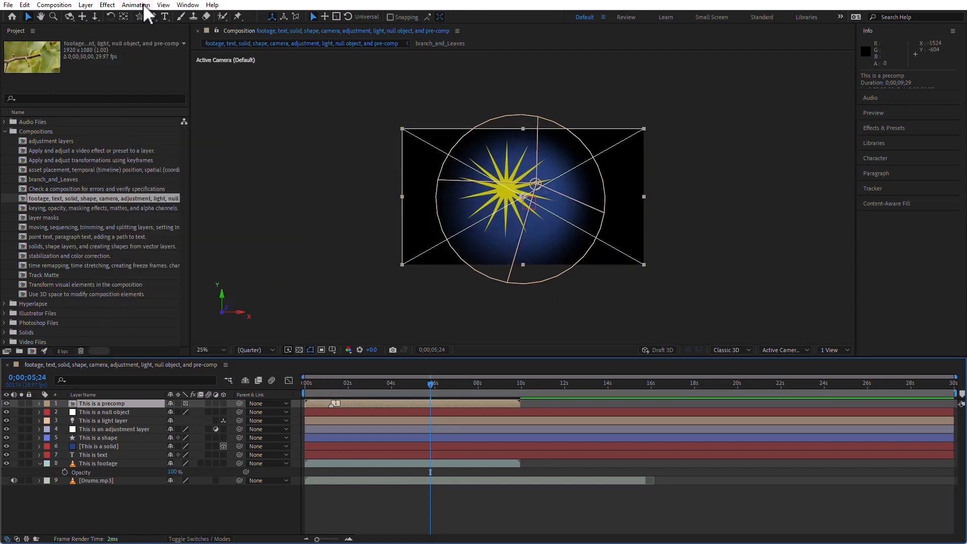
Set the precomp layer's quality back to Best
click(112, 7)
mouse_move(86, 4)
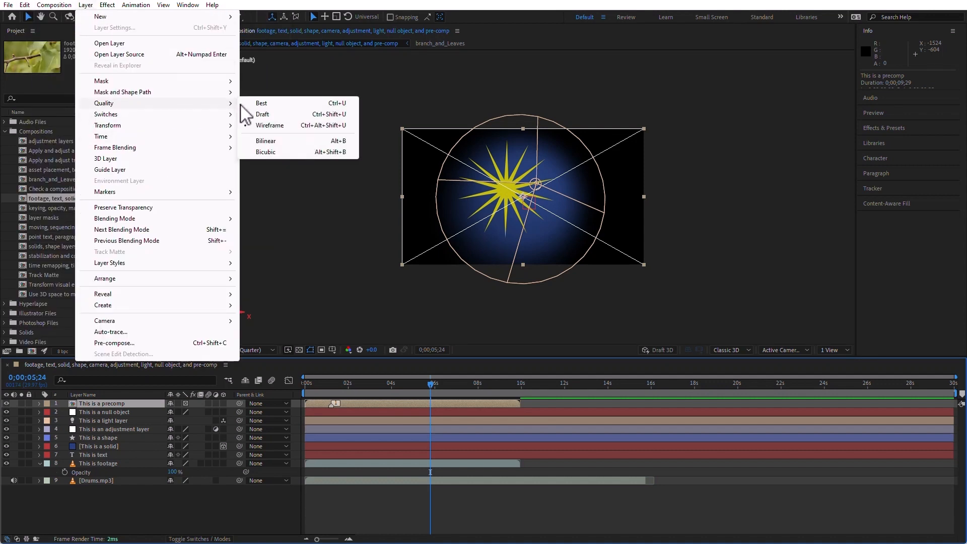
click(289, 103)
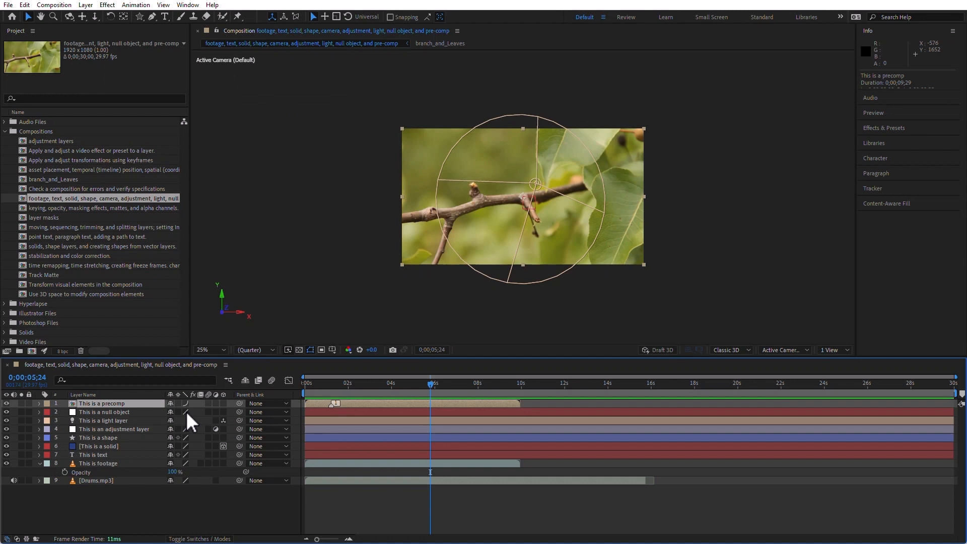
Set the precomp layer's quality sampling to Bilinear
click(106, 5)
mouse_move(87, 5)
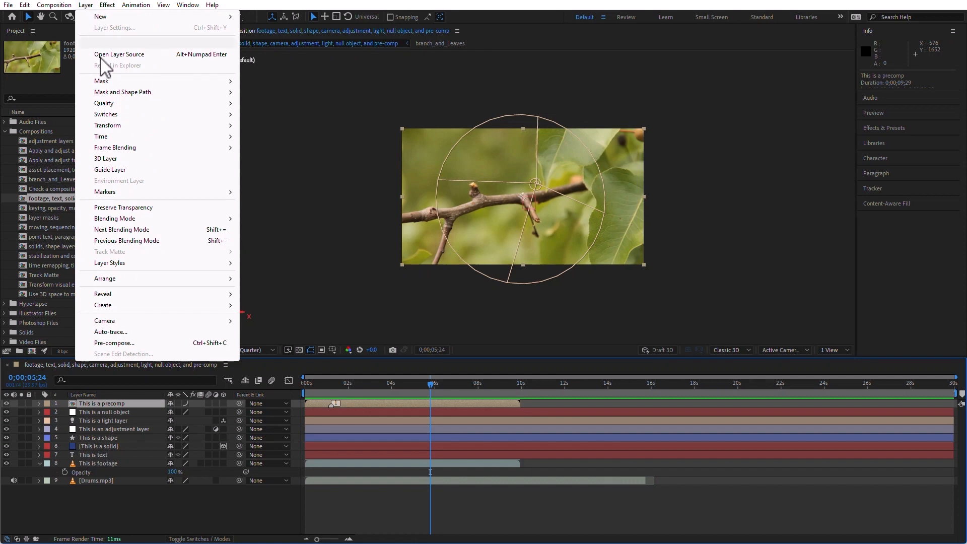
mouse_move(119, 104)
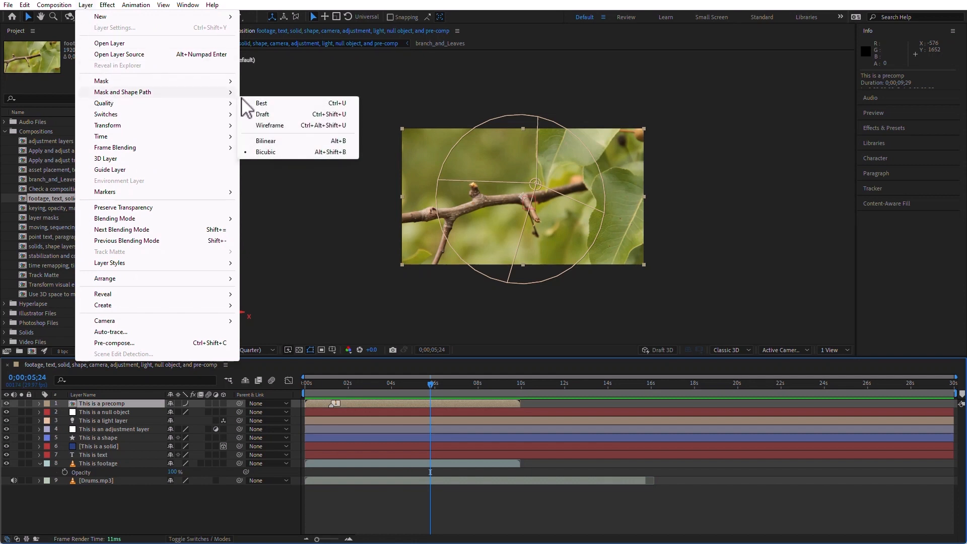
click(283, 141)
click(283, 152)
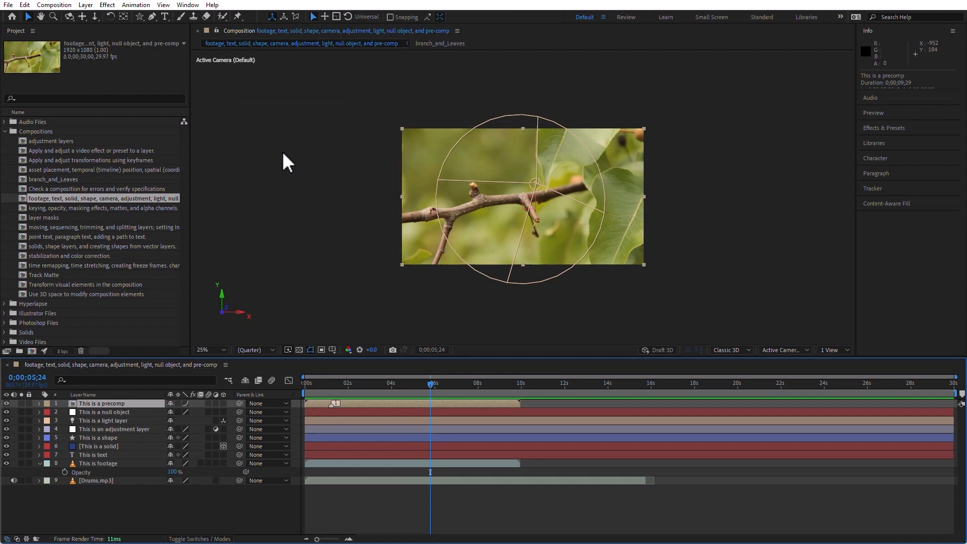
Inspect the Layer menu's available commands with and without a layer selected
click(186, 403)
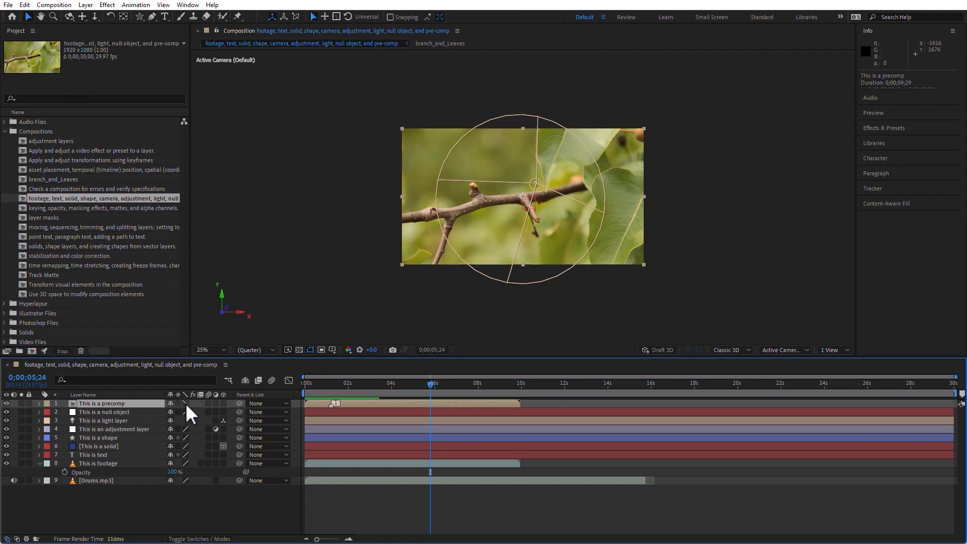
click(87, 5)
mouse_move(114, 103)
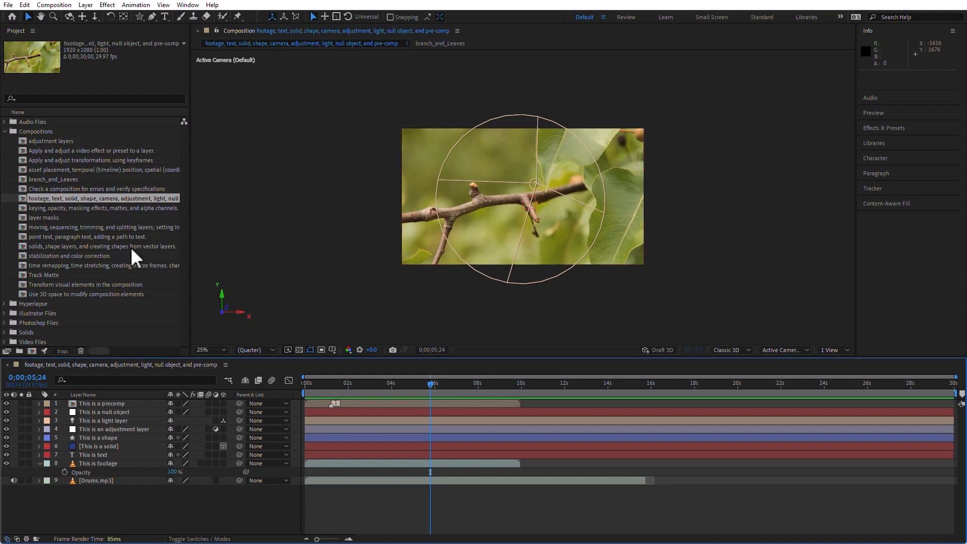
click(87, 5)
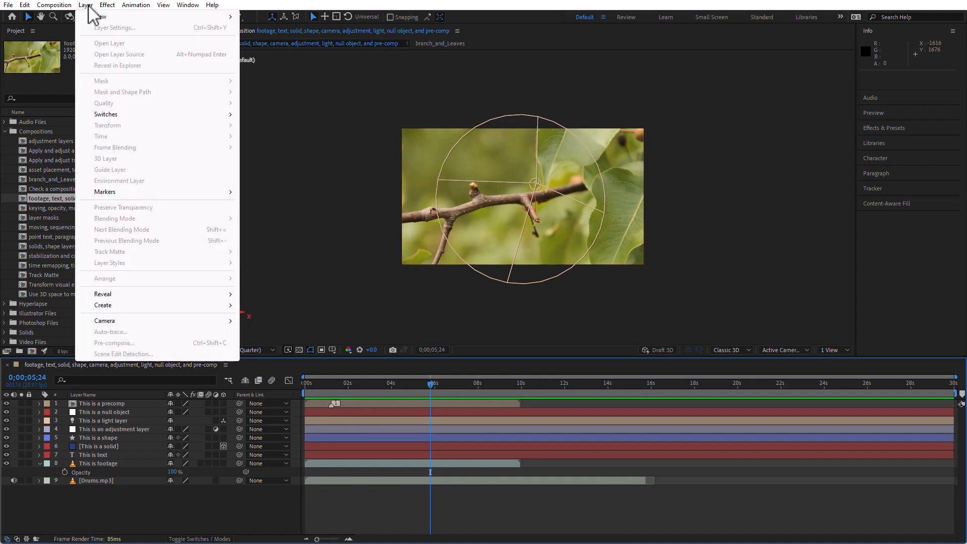
click(144, 530)
Select the null object, light and shape layers in turn and inspect the Layer menu
click(130, 414)
click(124, 420)
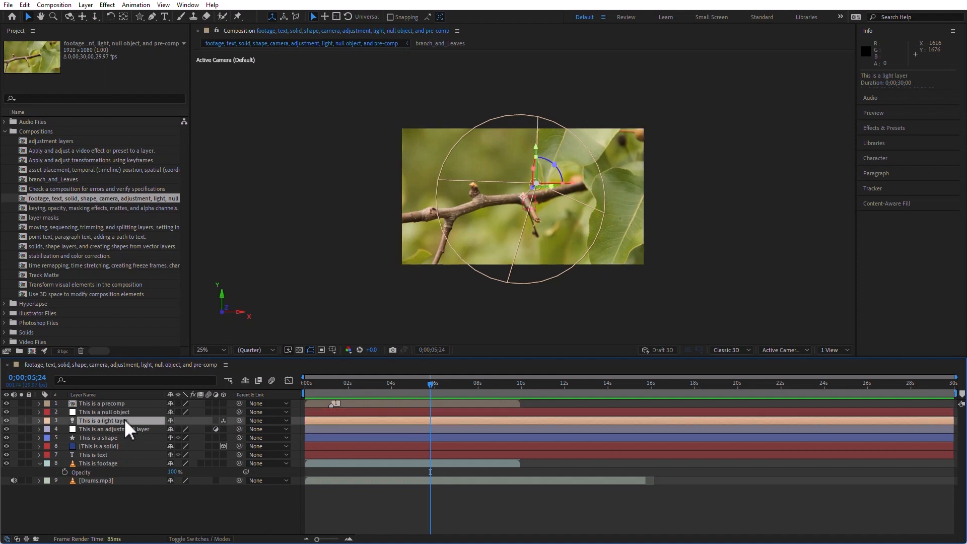
click(107, 439)
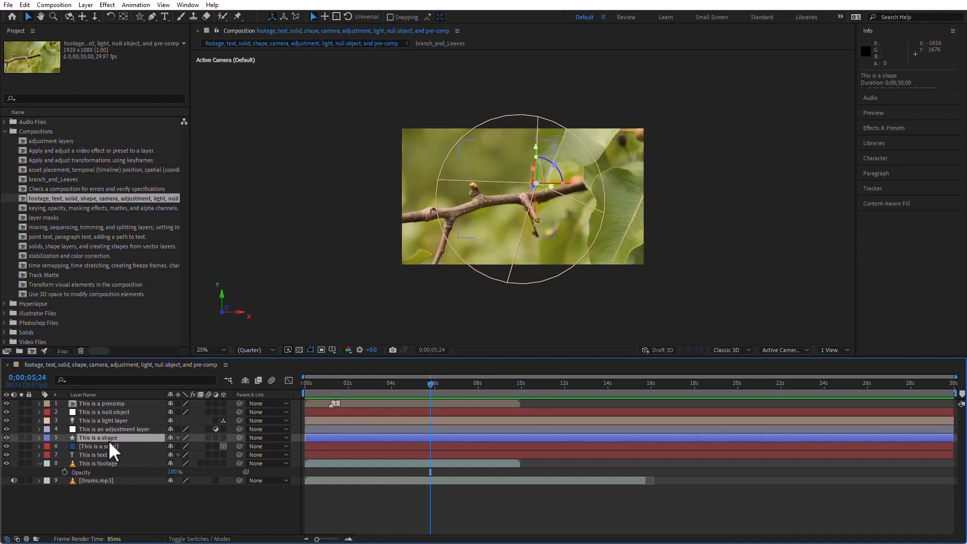
click(91, 7)
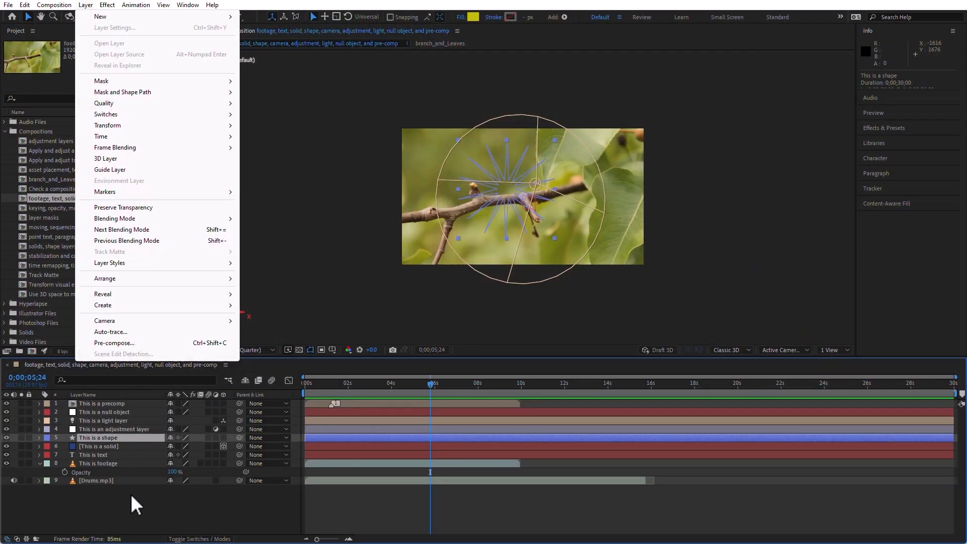
click(131, 494)
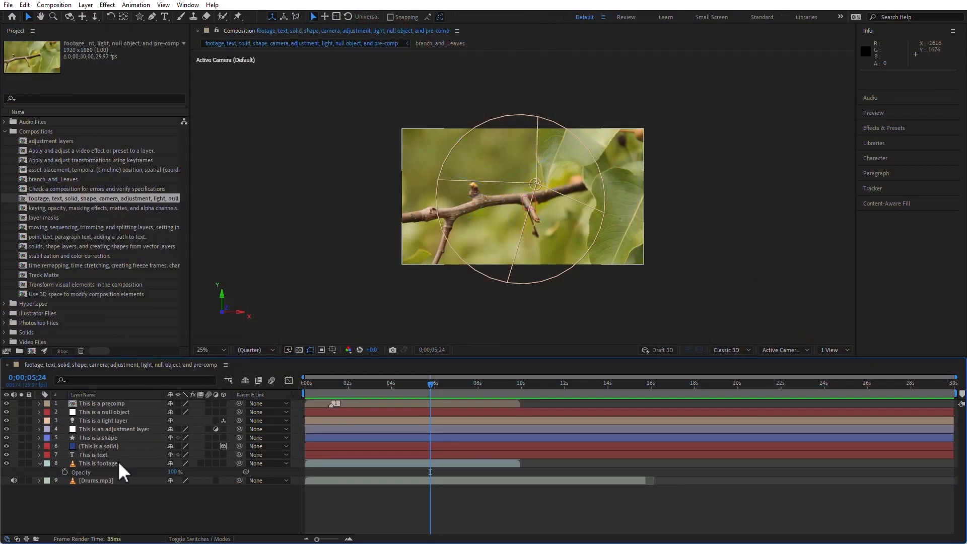
Select the footage layer and browse the Layer menu, including the New submenu of layer types
click(118, 463)
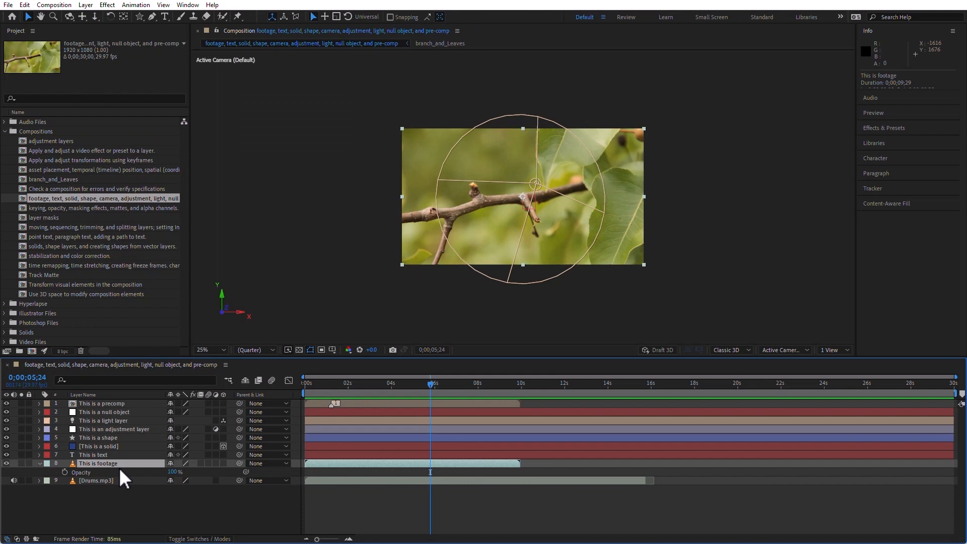
click(87, 5)
mouse_move(109, 103)
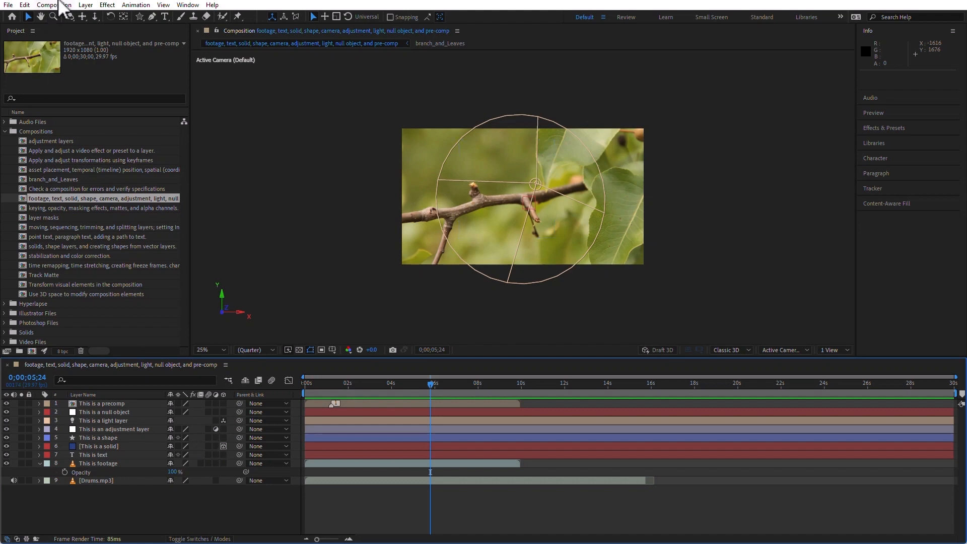
click(86, 5)
mouse_move(116, 16)
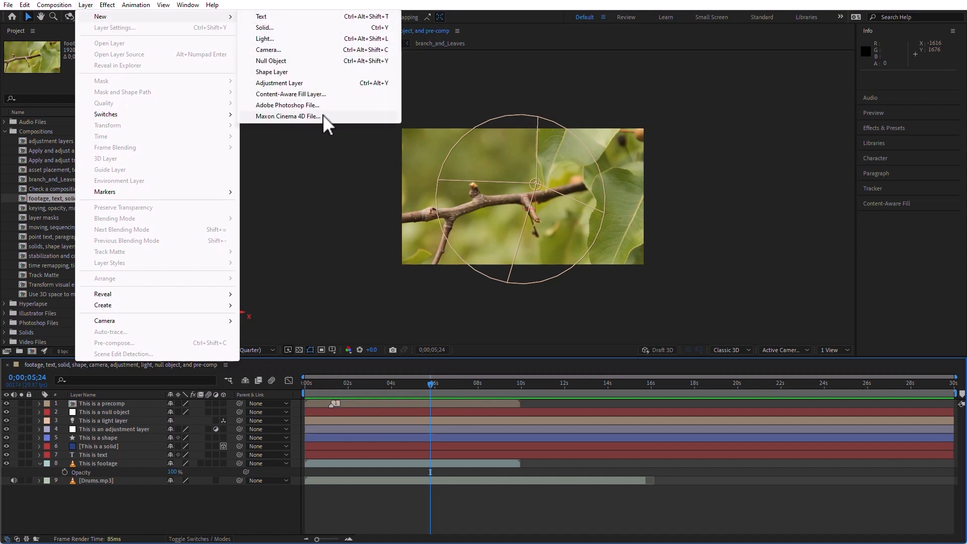
click(148, 495)
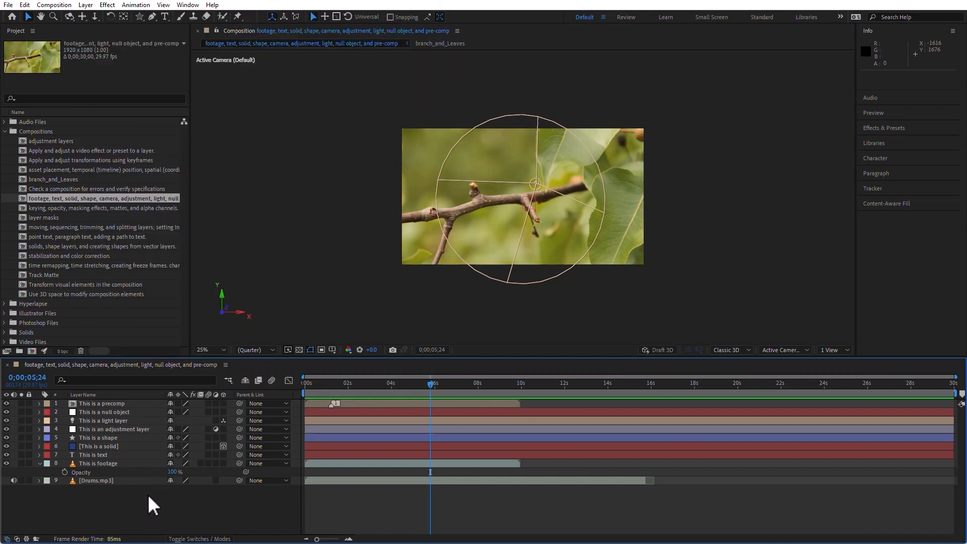
Add the SOLID item from the Solids folder to the composition as a new top layer
click(5, 130)
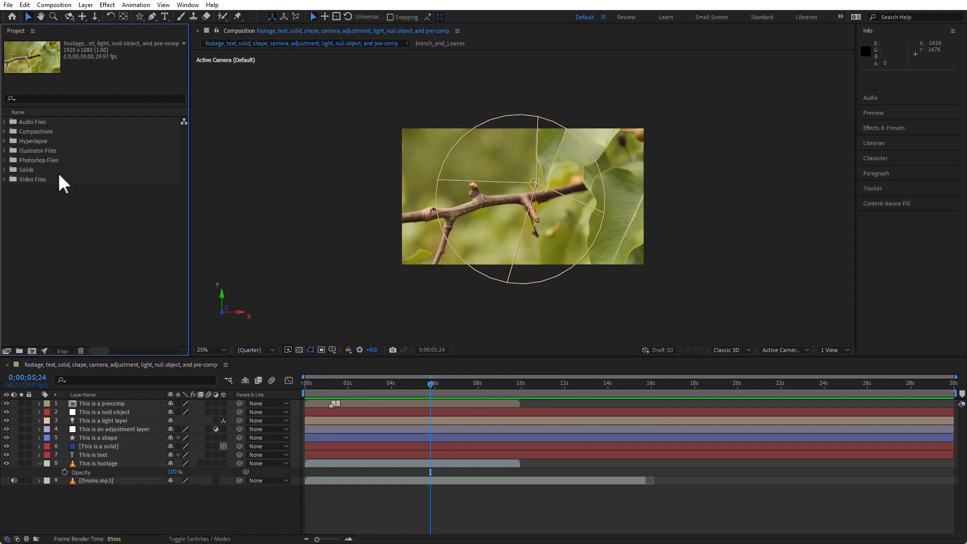
click(5, 170)
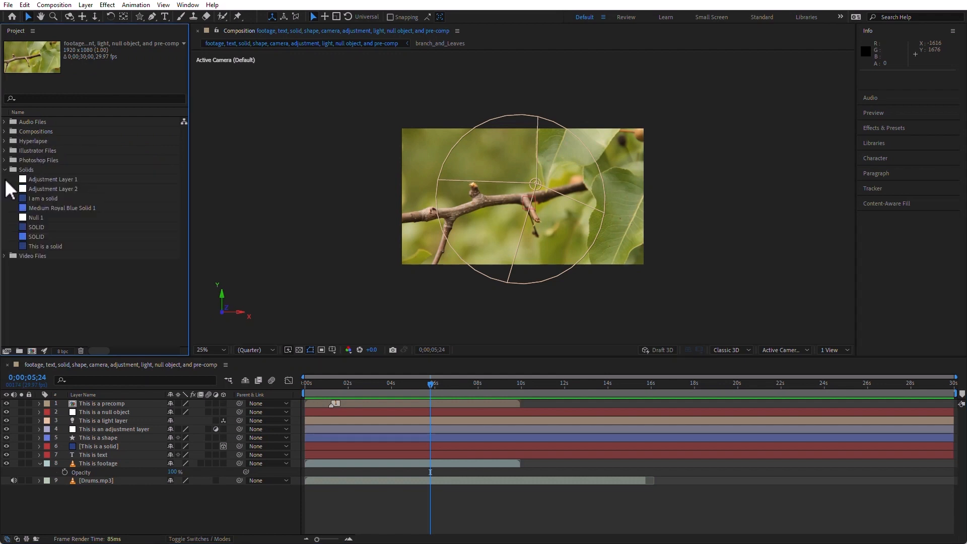
drag(25, 227, 90, 403)
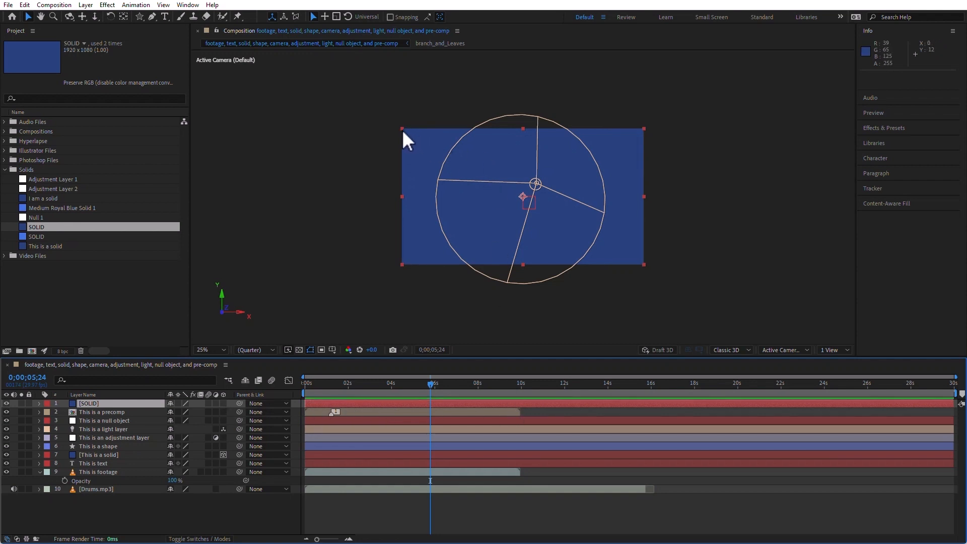
Fit the SOLID layer to the composition frame
drag(402, 129, 504, 166)
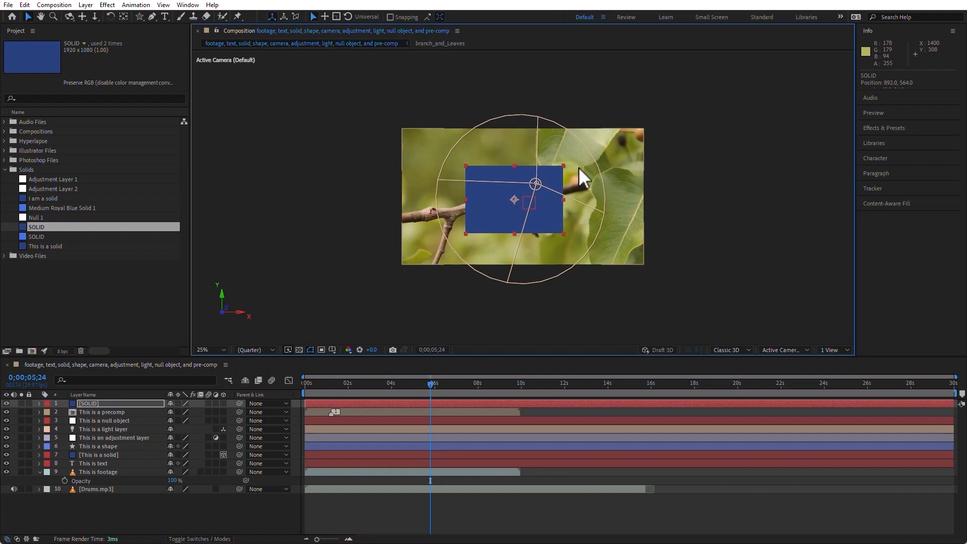
key(ctrl+z)
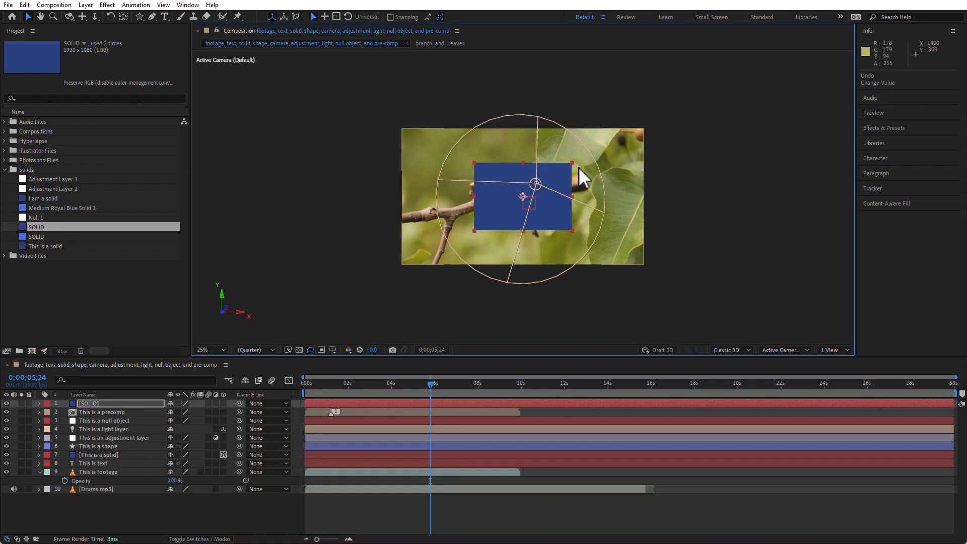
key(ctrl+alt+f)
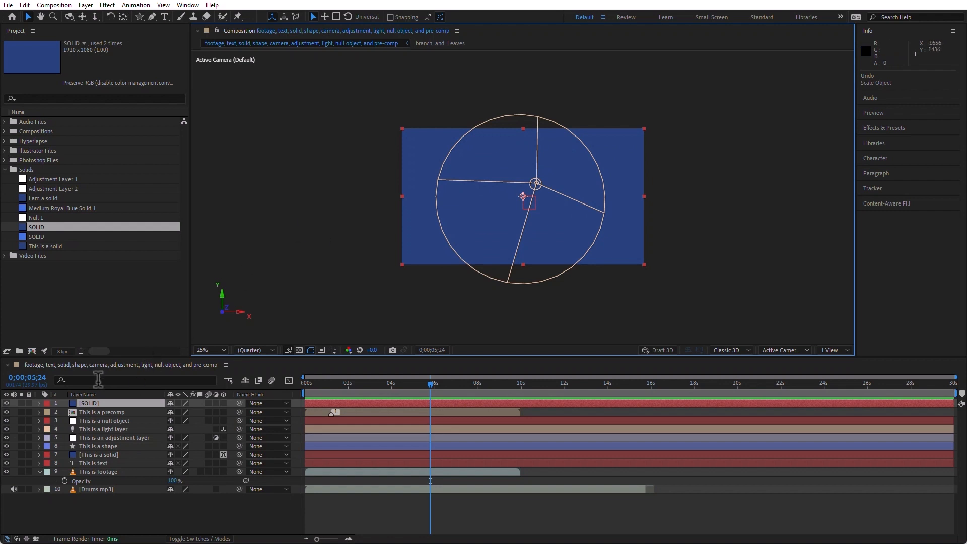
Move the SOLID layer to the bottom of the layer stack
drag(95, 403, 120, 500)
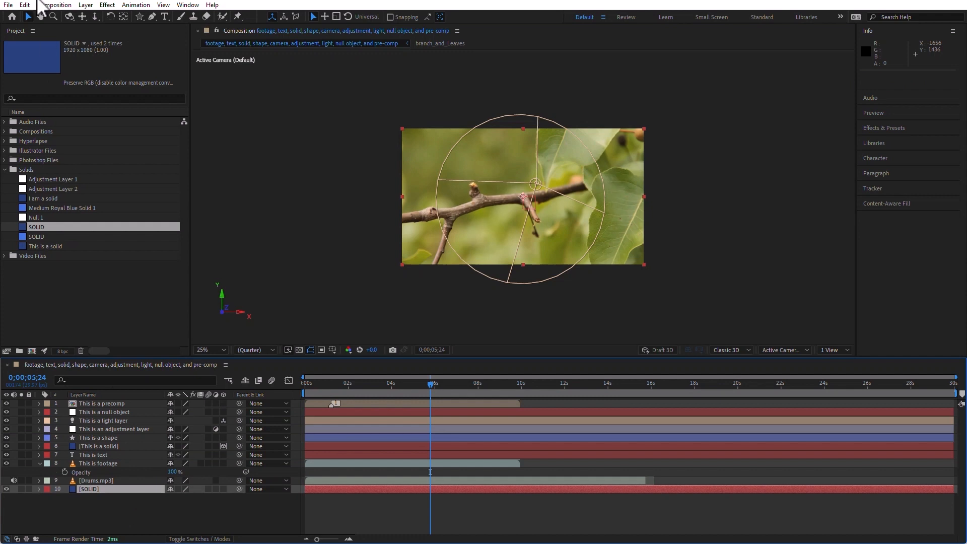
click(86, 5)
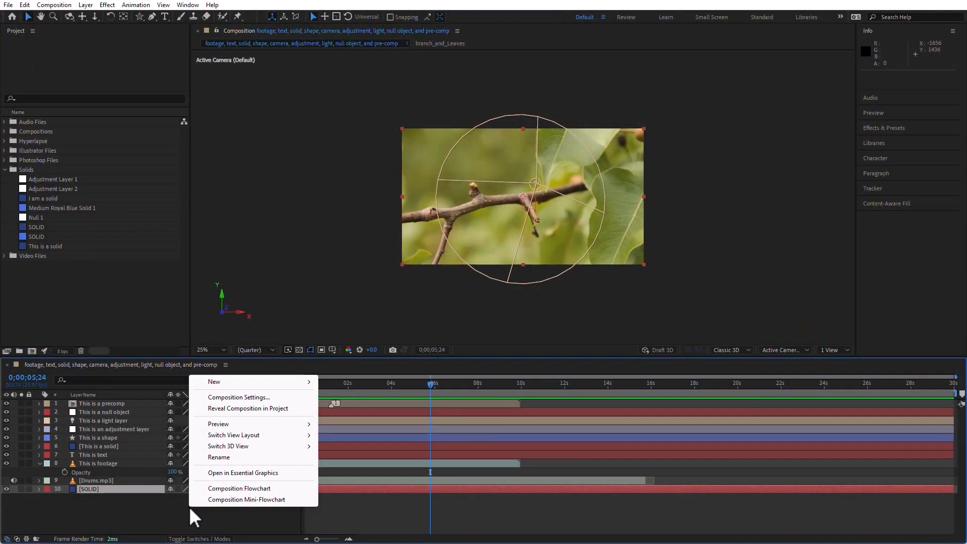
Delete the text layer, then all layers of the composition, and undo the deletions
mouse_move(292, 382)
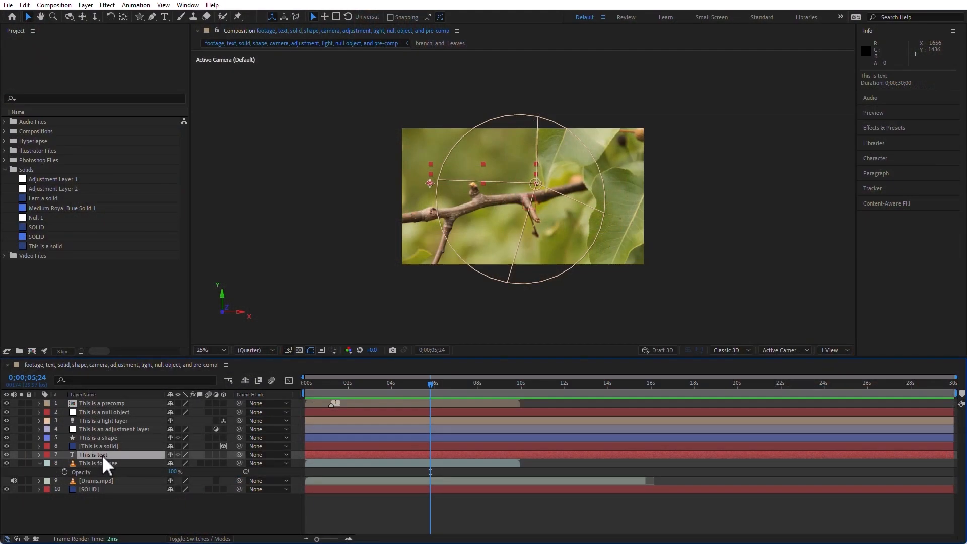
key(Delete)
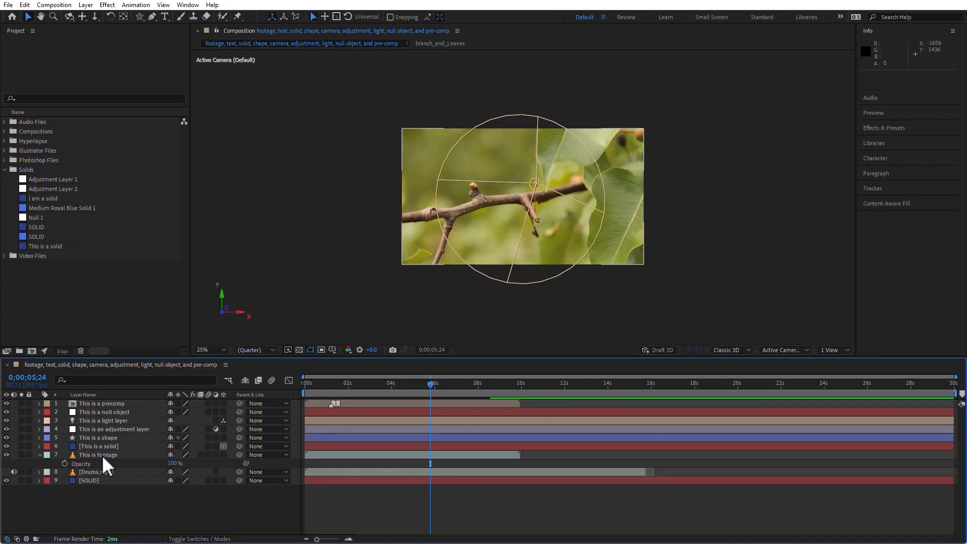
drag(138, 495, 74, 406)
key(Delete)
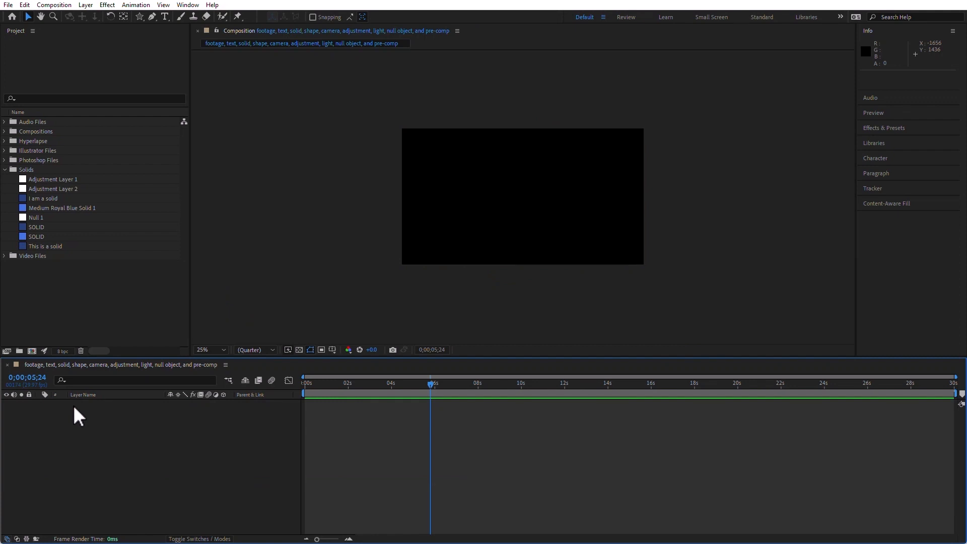
key(ctrl+z)
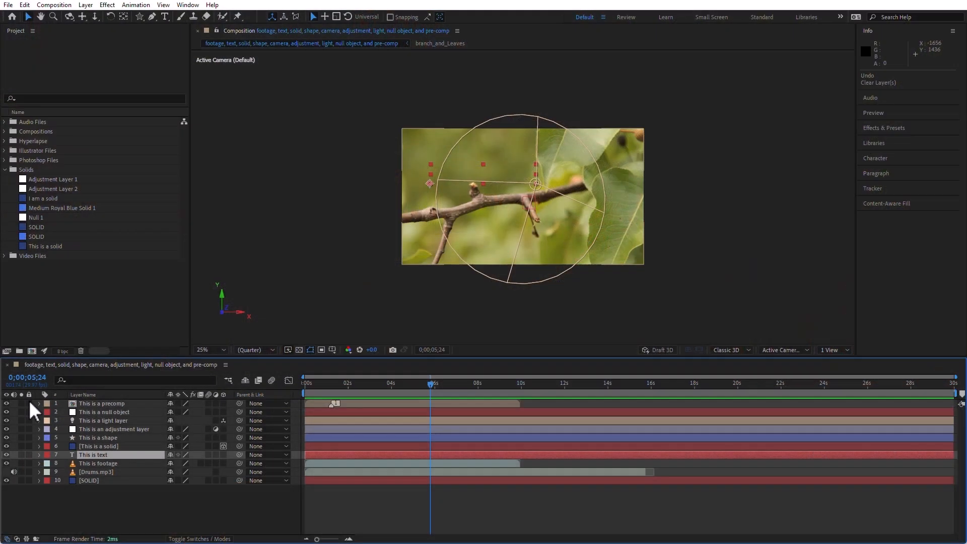
Lock all layers in the composition and unlock them again
drag(28, 403, 29, 481)
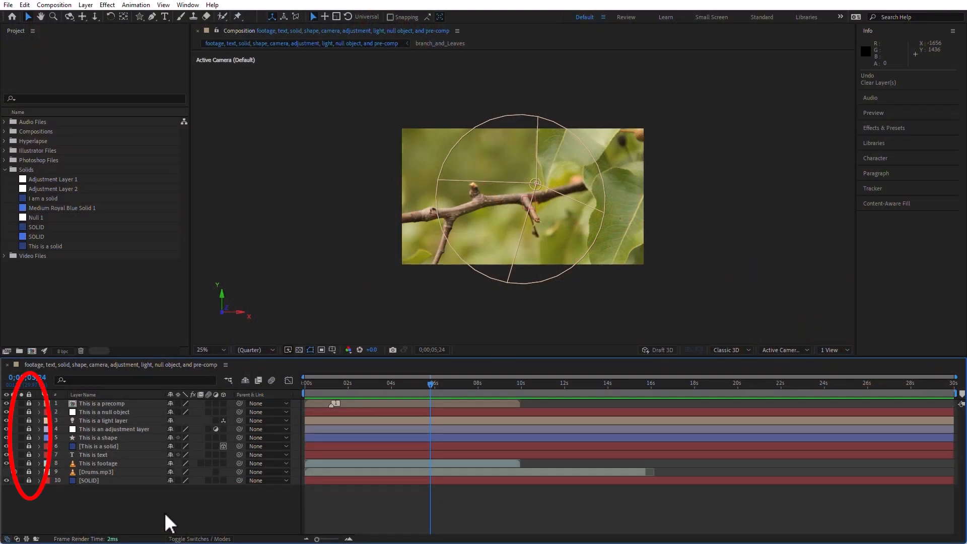
drag(29, 480, 26, 404)
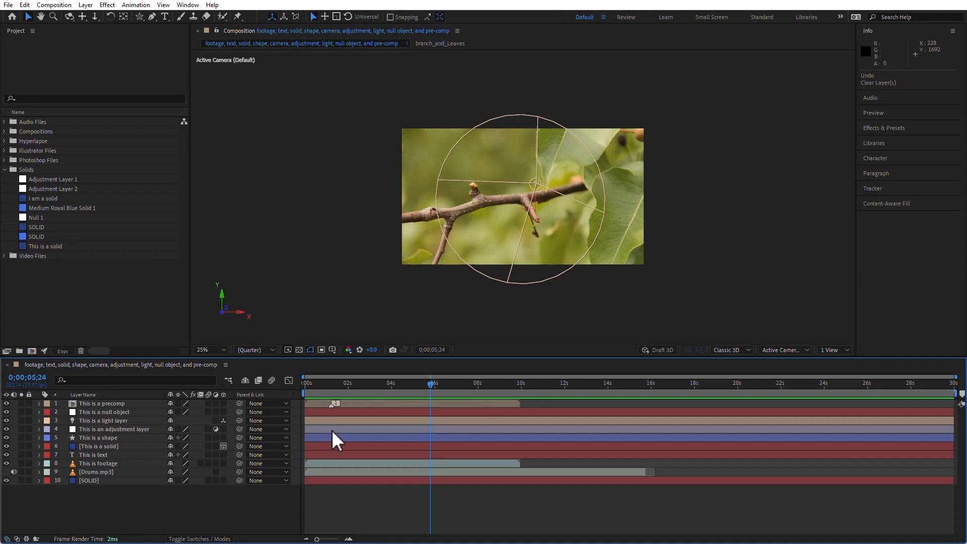
Rename the precomp layer to "Type in the new name"
click(100, 403)
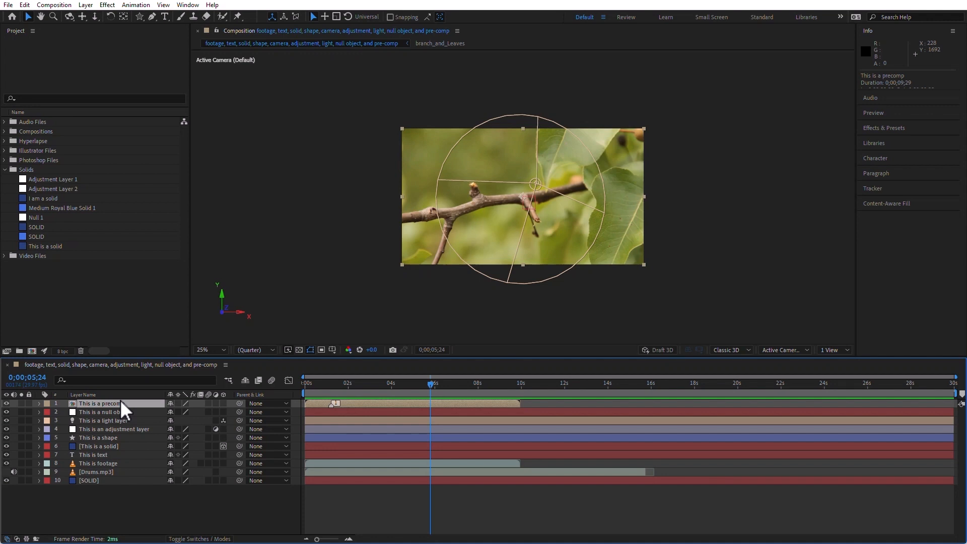
key(Return)
text(Type in the new name)
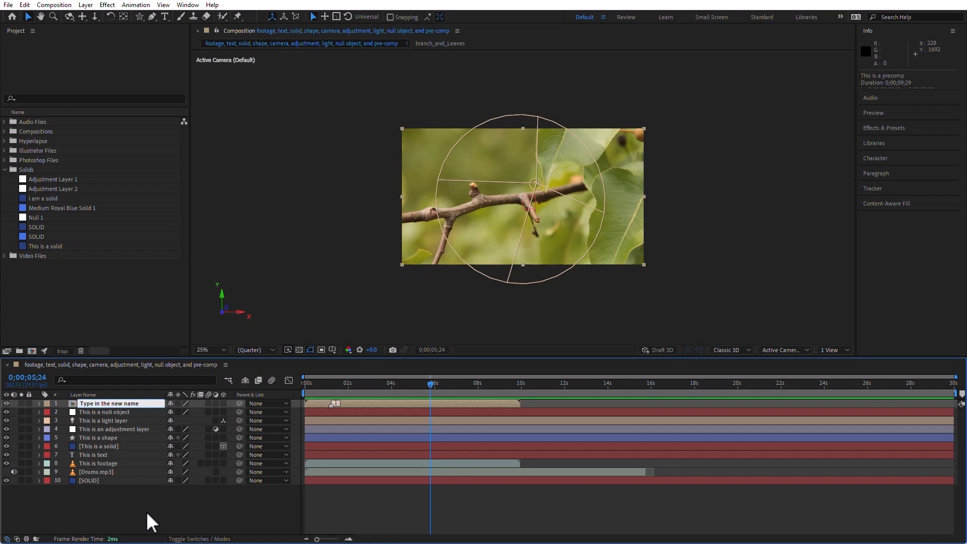
click(148, 513)
Open the light layer's name for renaming
click(109, 421)
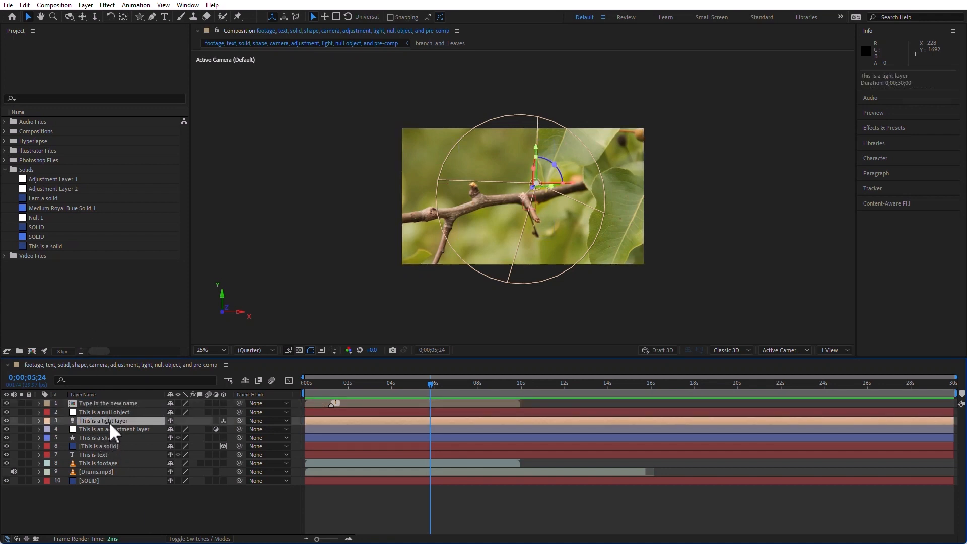
key(Return)
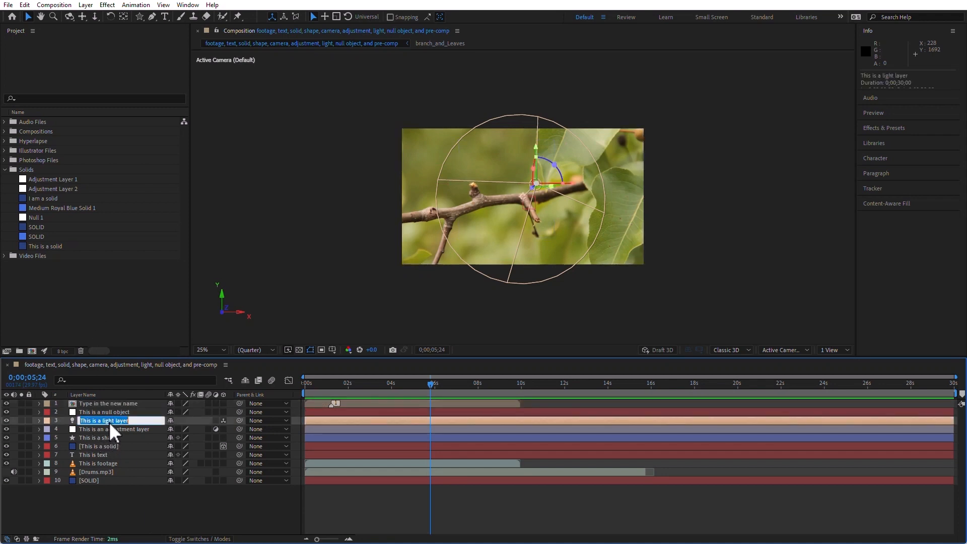
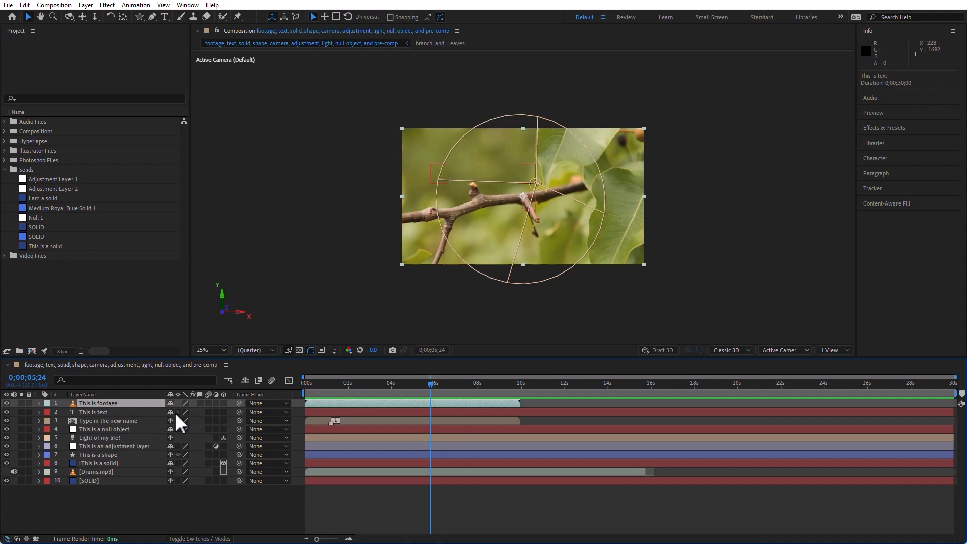
Move the footage layer one position at a time down to the bottom of the layer stack and back up to the top
key(ctrl+alt+Down)
key(ctrl+alt+Down)
key(ctrl+alt+Down)
key(ctrl+alt+Down)
key(ctrl+alt+Down)
key(ctrl+alt+Down)
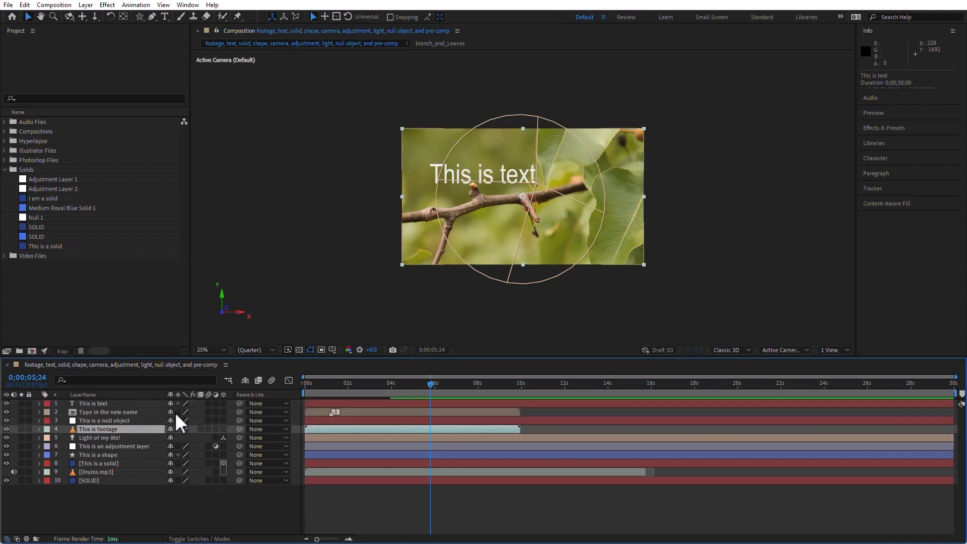
key(ctrl+alt+Down)
key(ctrl+alt+Down)
key(ctrl+alt+Down)
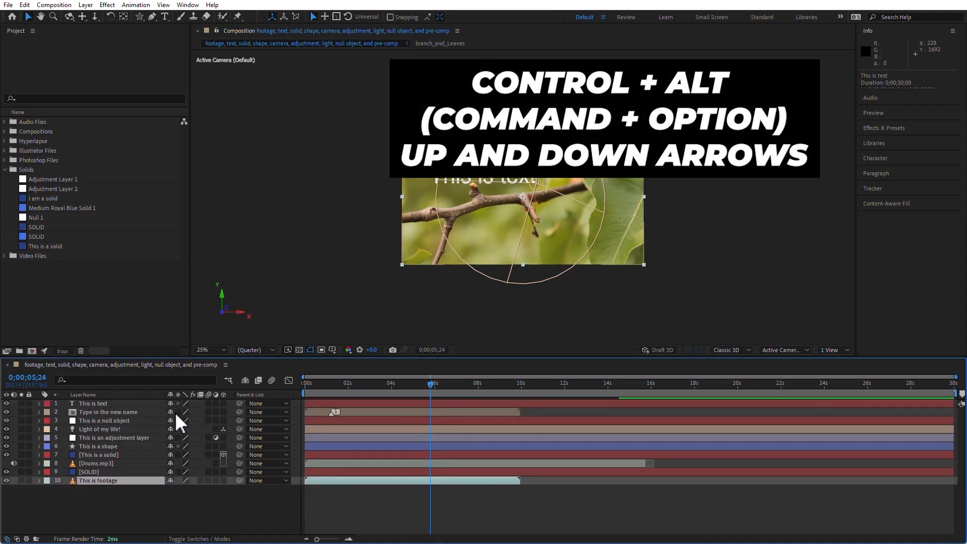
key(ctrl+alt+Up)
key(ctrl+alt+Up)
key(ctrl+alt+Up)
key(ctrl+alt+Up)
key(ctrl+alt+Up)
key(ctrl+alt+Up)
key(ctrl+alt+Up)
key(ctrl+alt+Up)
key(ctrl+alt+Up)
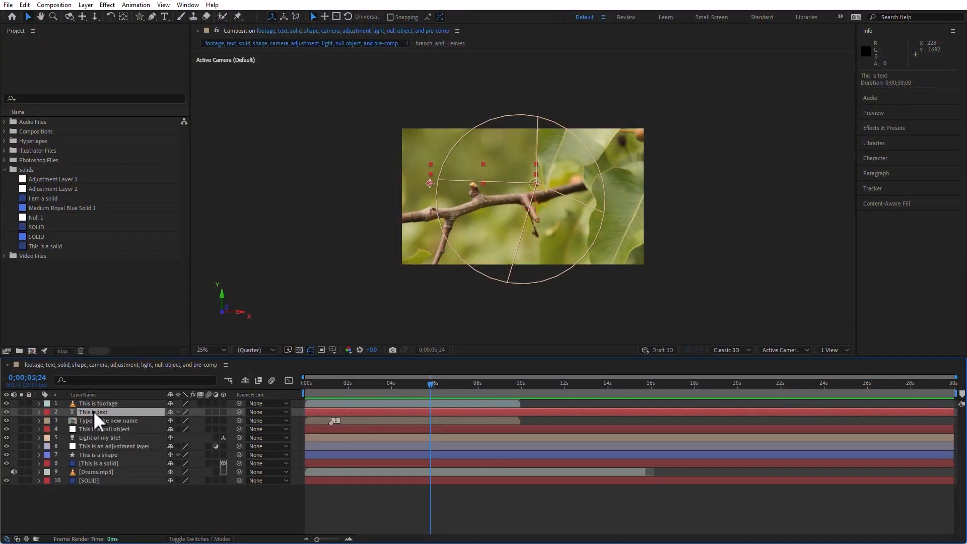
Drag the footage layer down below the text layer in the layer stack
drag(94, 411, 97, 408)
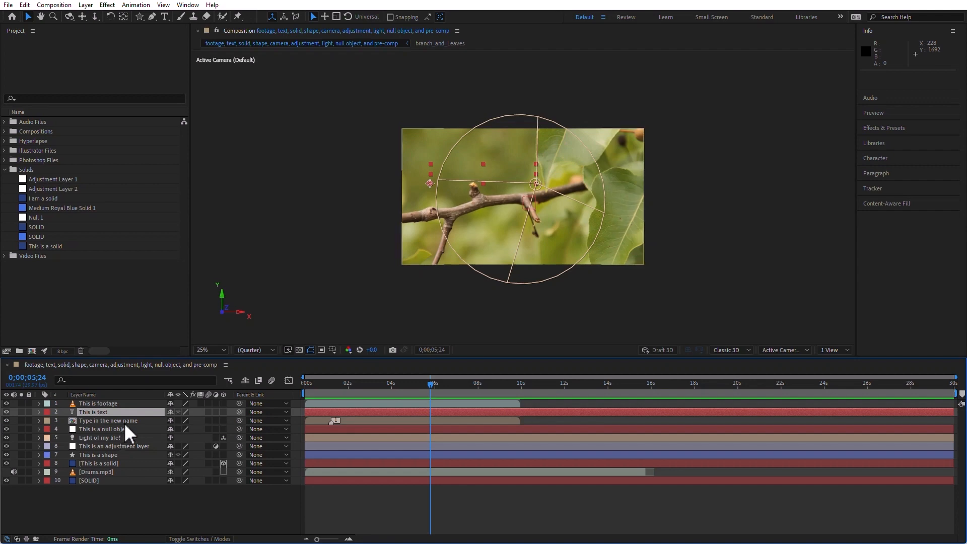
drag(116, 402, 121, 419)
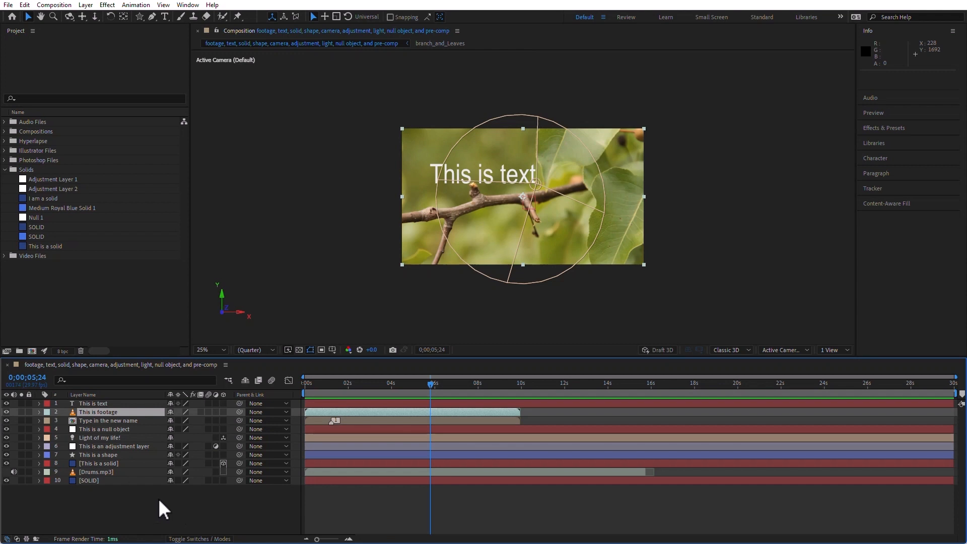
Select the footage layer and duplicate it several times
click(74, 412)
key(ctrl+d)
key(ctrl+d)
key(ctrl+d)
key(ctrl+d)
key(ctrl+d)
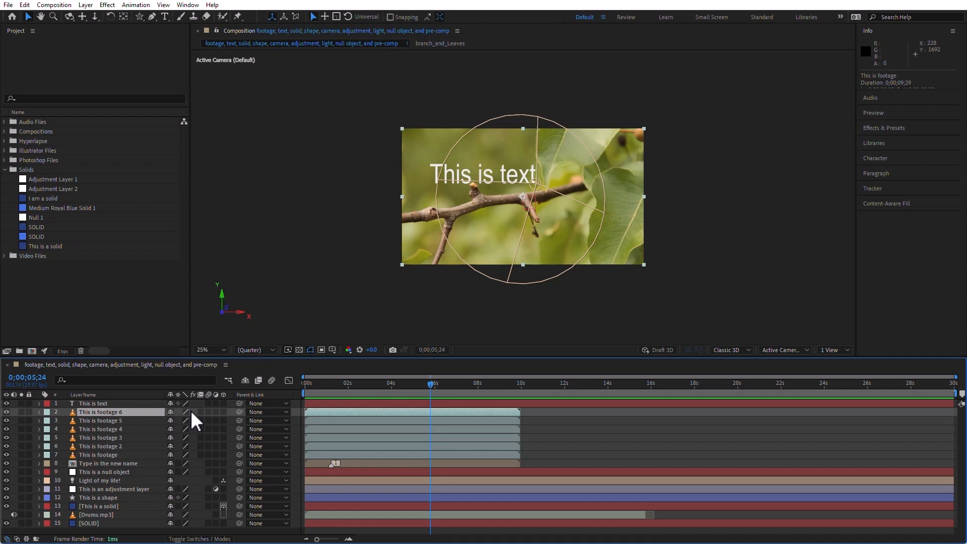
Set the label colour of footage 6 to Purple and of footage 5 to Orange
click(47, 411)
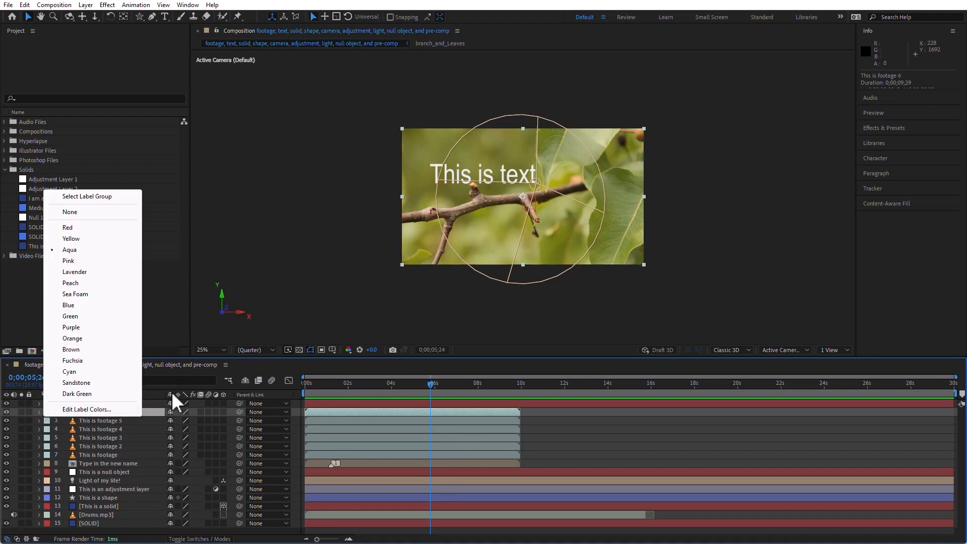
click(80, 327)
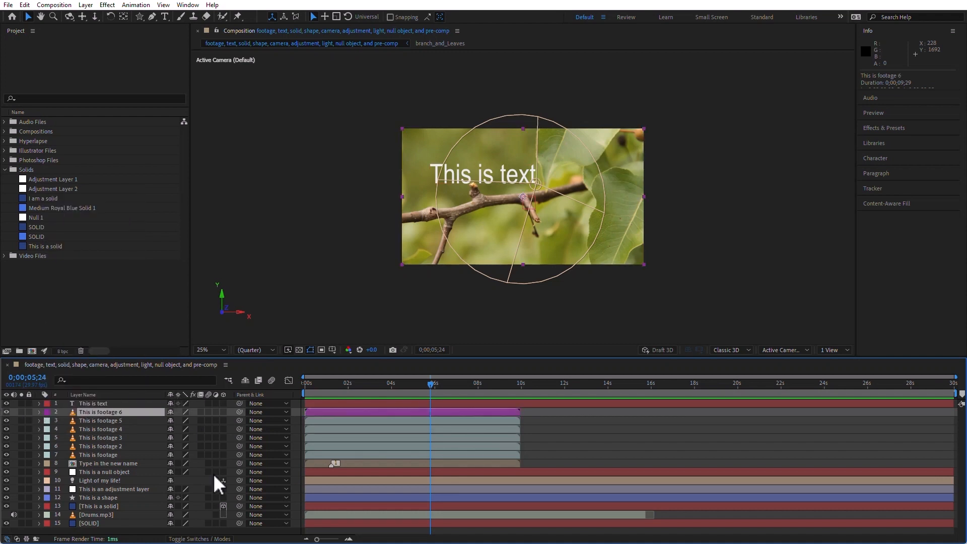
click(47, 420)
click(81, 354)
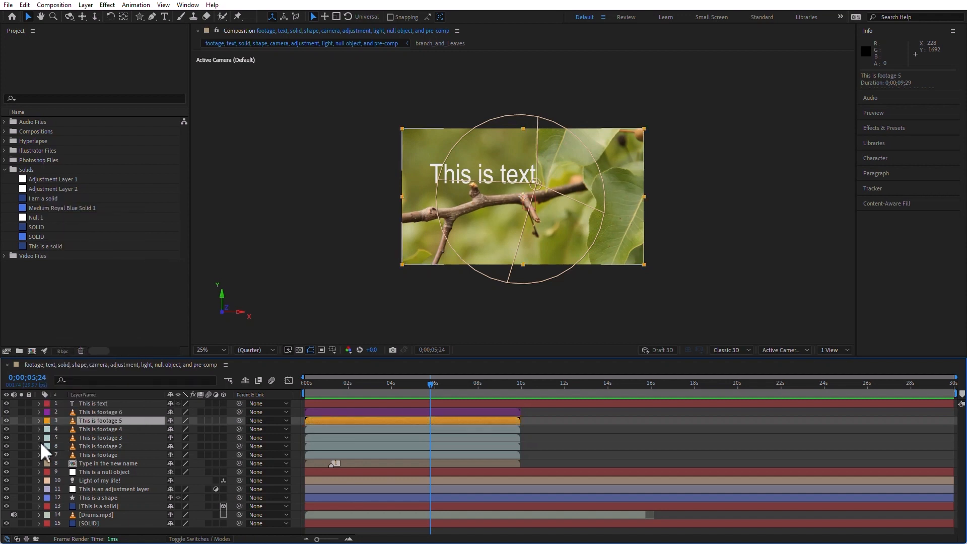
Set the label colour of footage 4 to Cyan and of footage 3 to Fuchsia
click(47, 429)
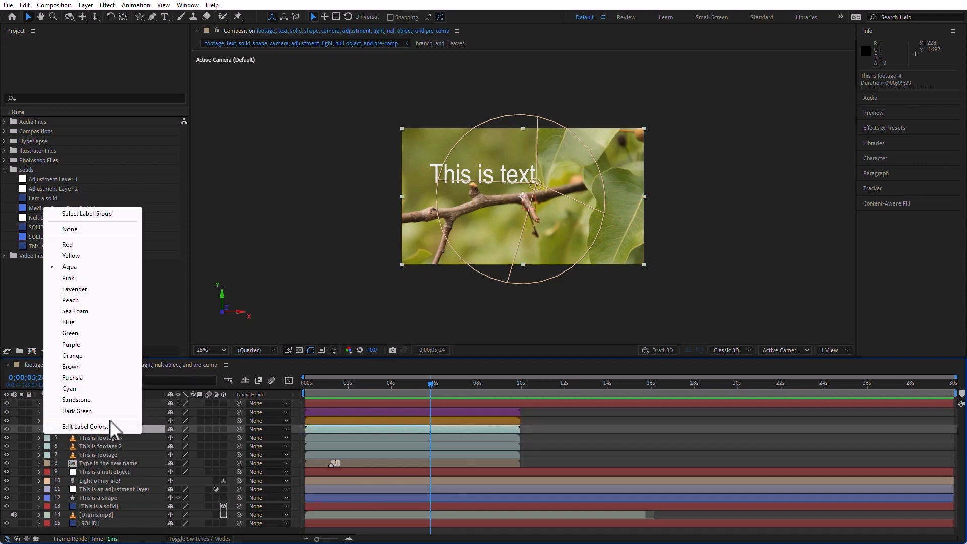
click(90, 397)
click(74, 439)
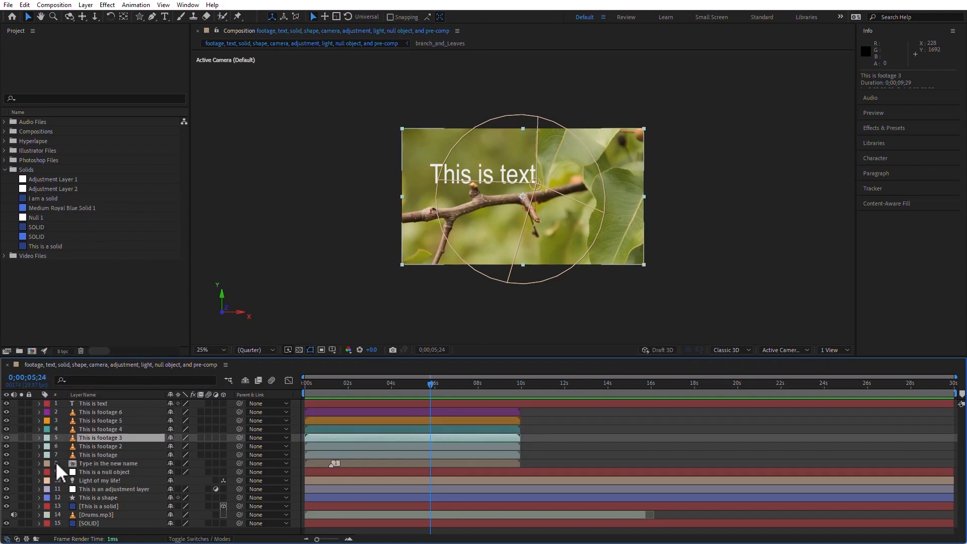
click(47, 437)
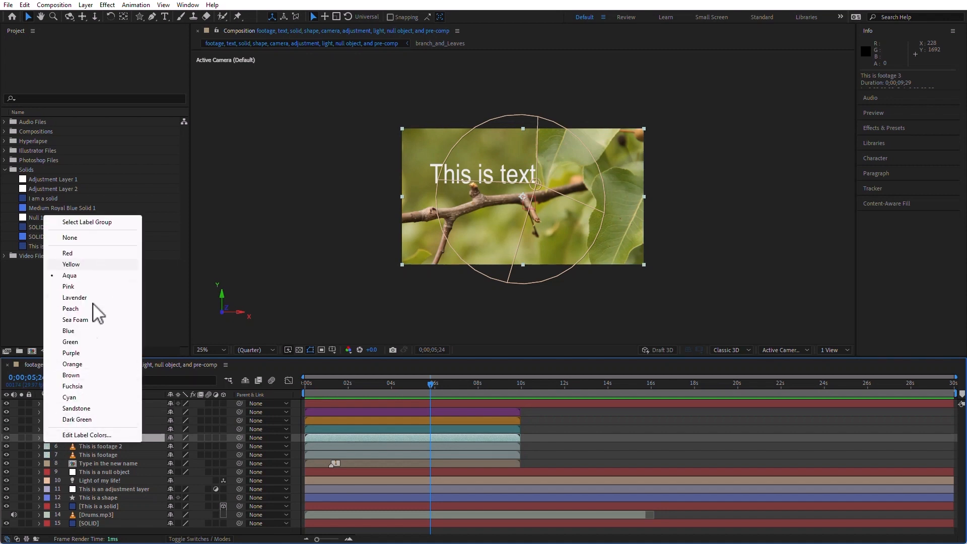
click(78, 387)
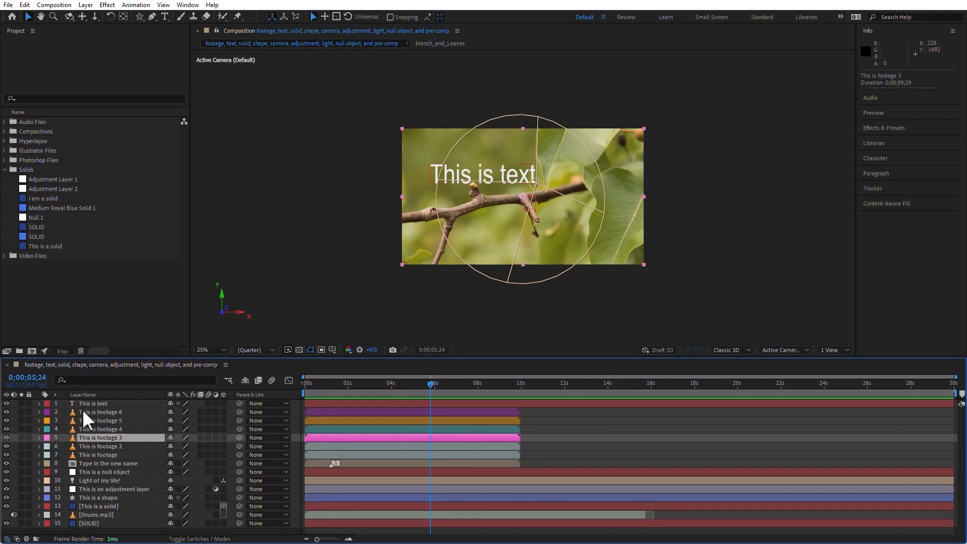
Select footage 2 and set its label colour to Red
click(78, 445)
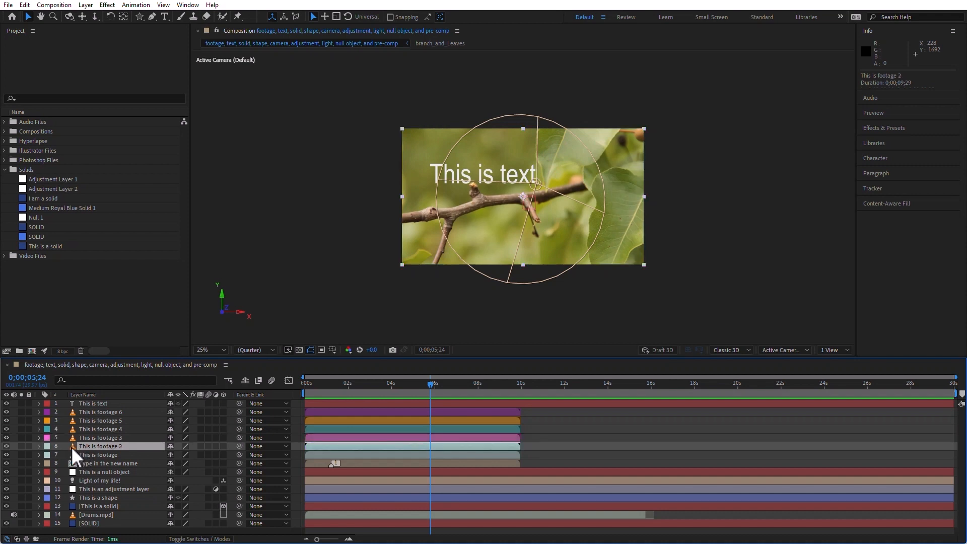
click(49, 446)
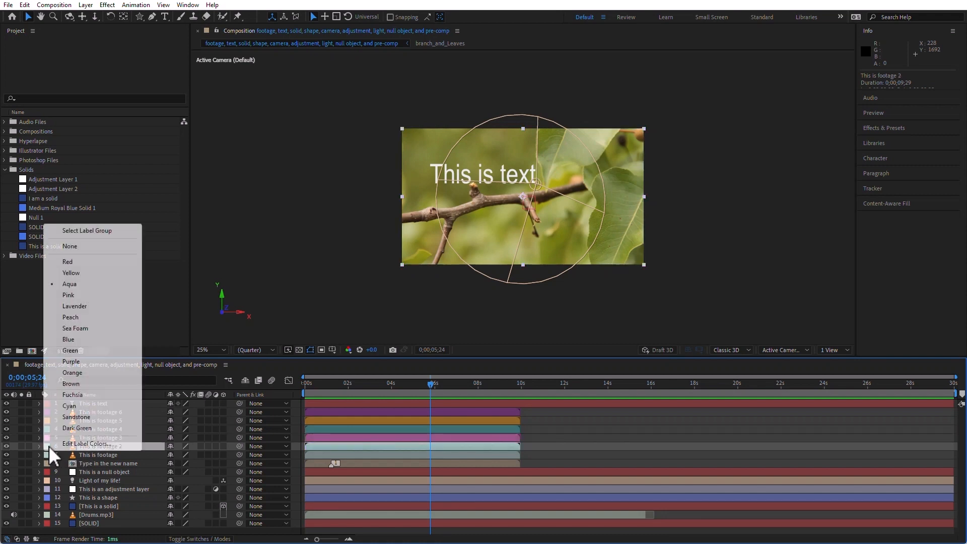
click(99, 262)
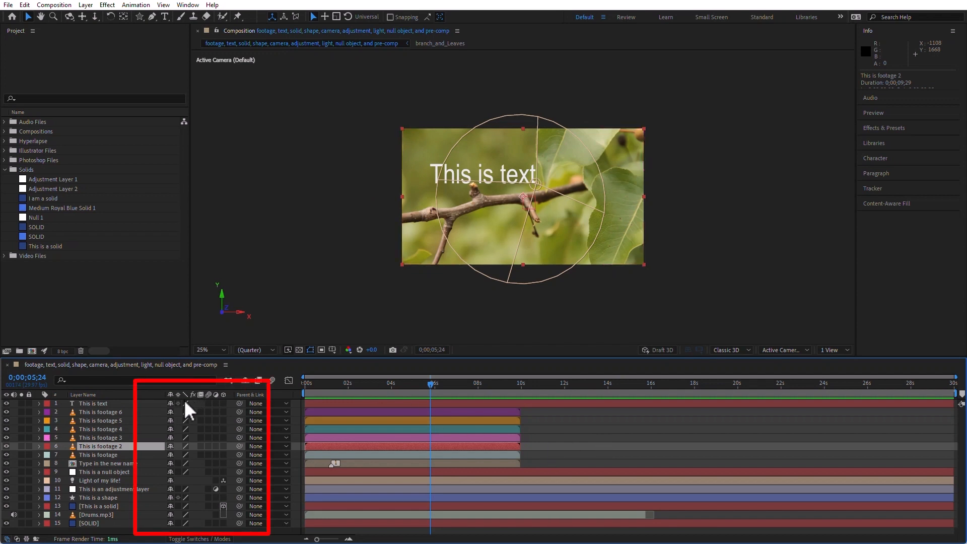
Switch the timeline to show the modes columns, then turn the Switches column back on alongside them
click(200, 539)
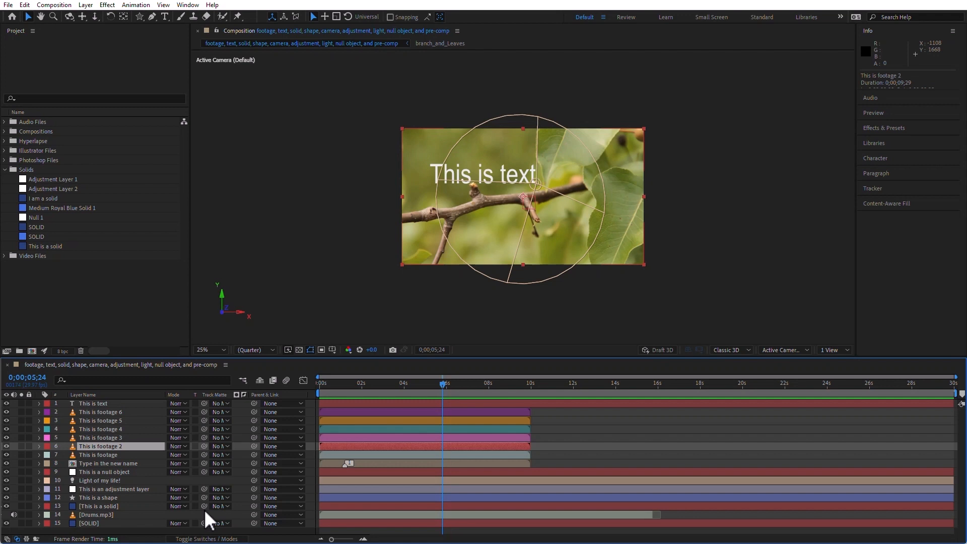
right_click(176, 394)
mouse_move(233, 428)
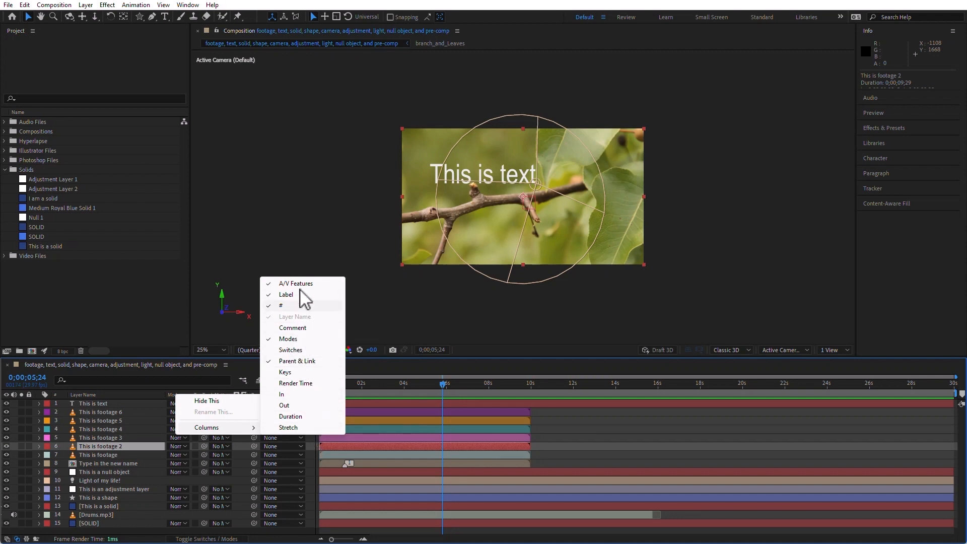
click(304, 351)
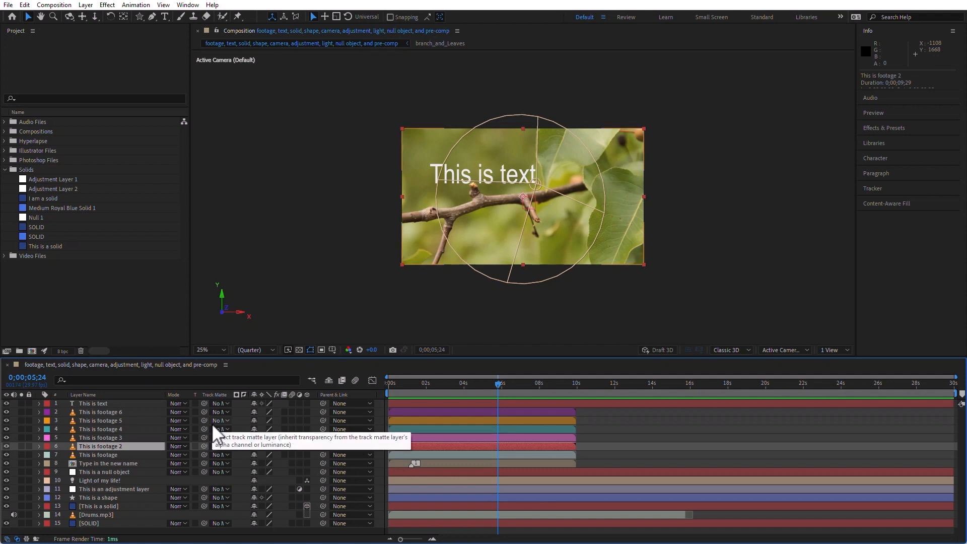
Add the Keys column to the timeline's layer columns
right_click(212, 395)
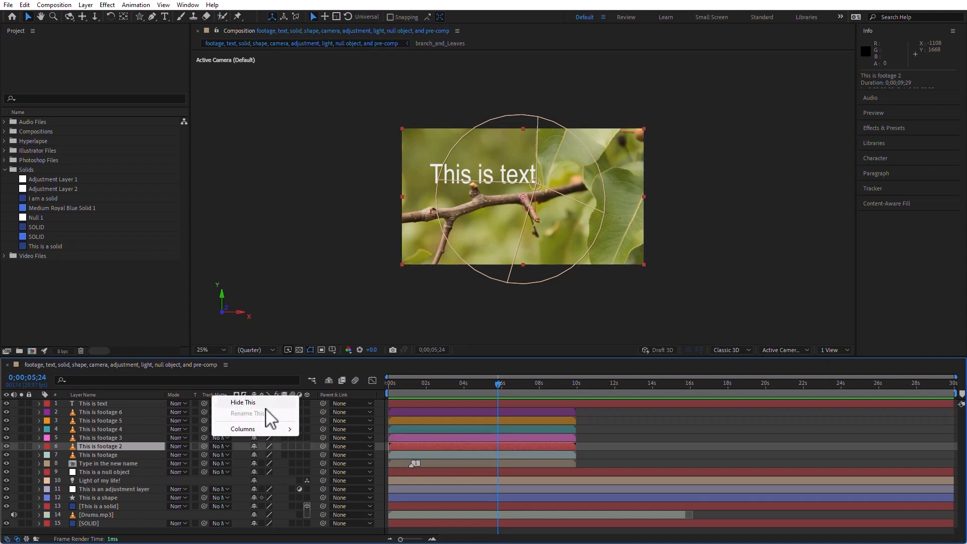
mouse_move(262, 428)
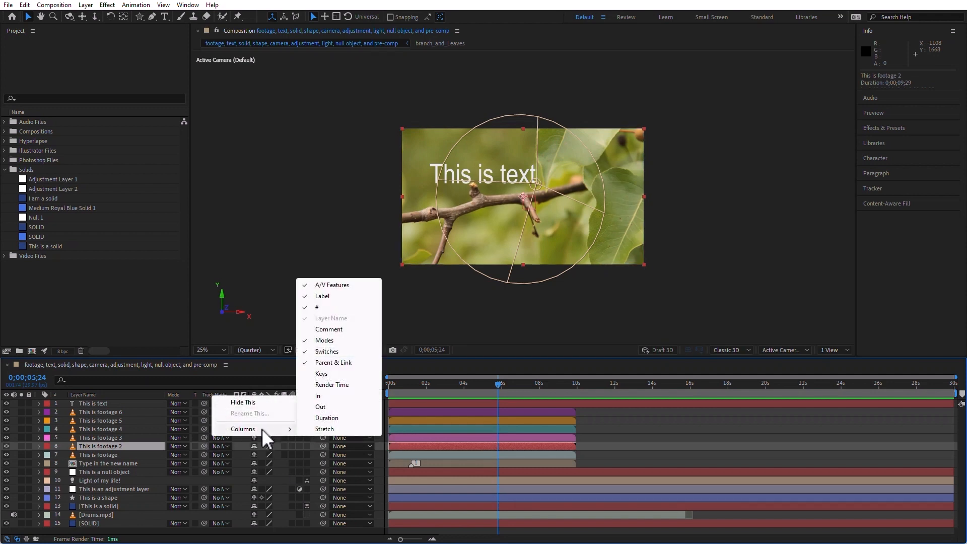
click(333, 374)
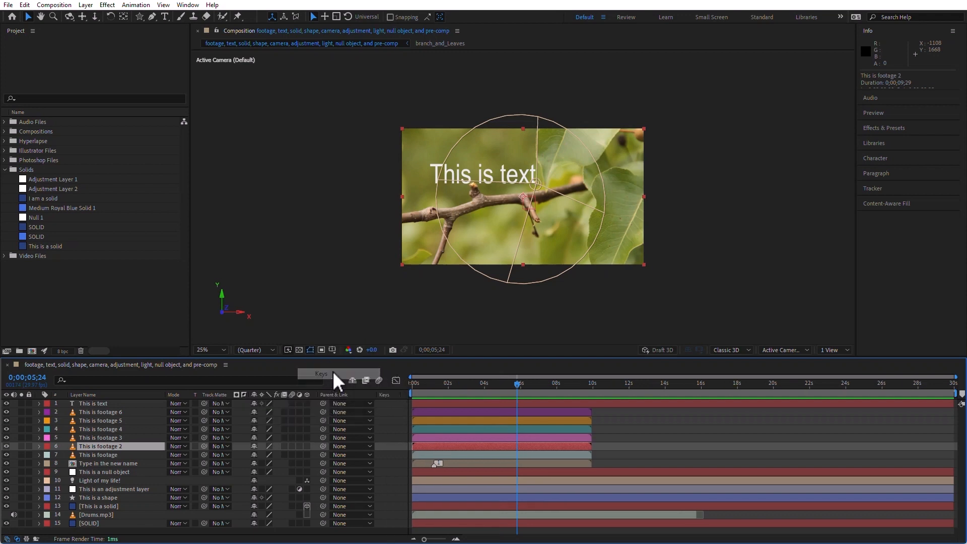